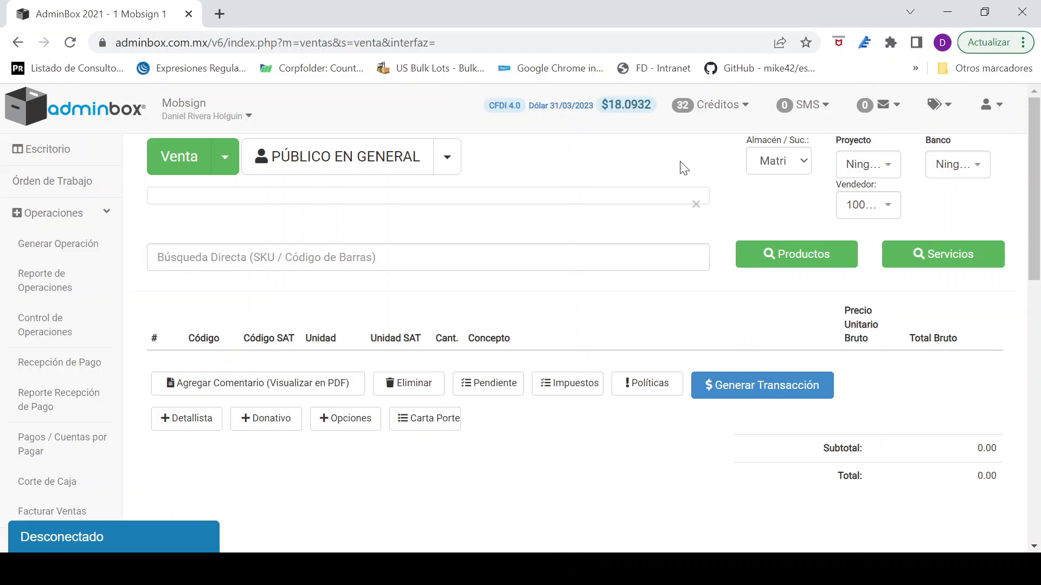
# Step: Change the operation type to Factura and select COLEGIO MUÑOZ as the client by searching for "colegio"
pyautogui.click(224, 156)
pyautogui.click(204, 215)
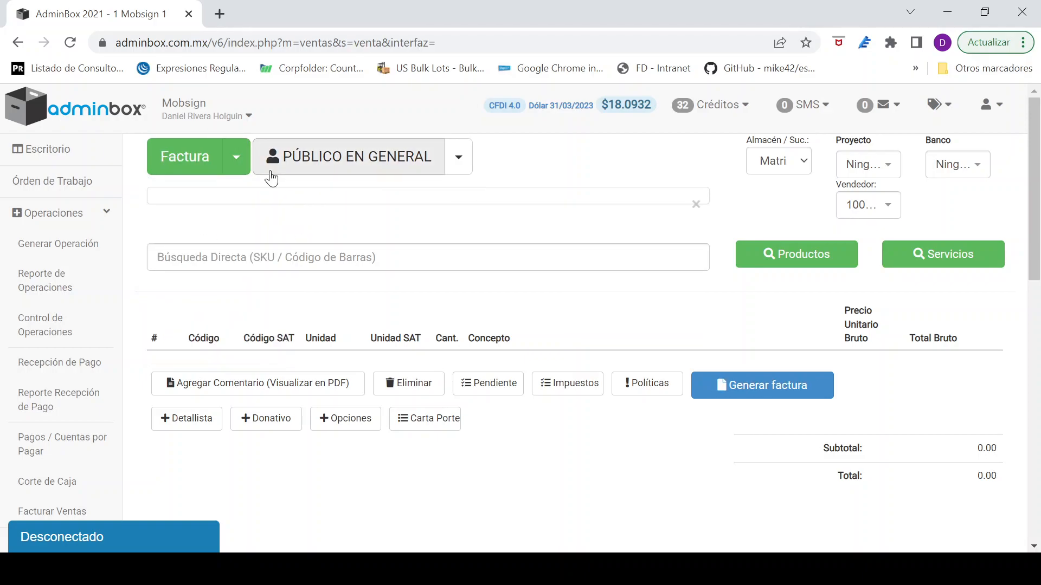
pyautogui.click(460, 157)
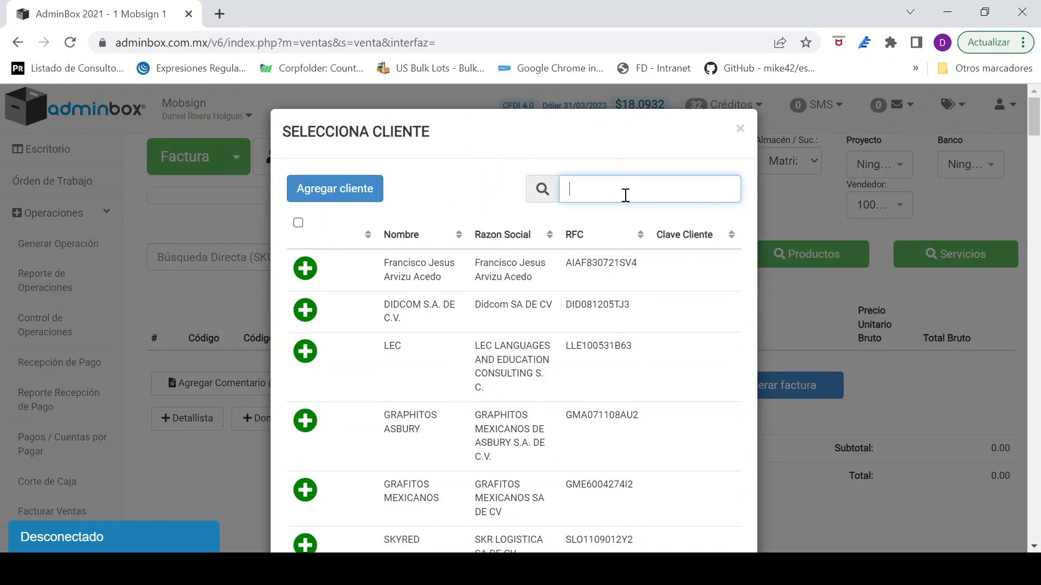
pyautogui.write('colegio')
pyautogui.click(301, 276)
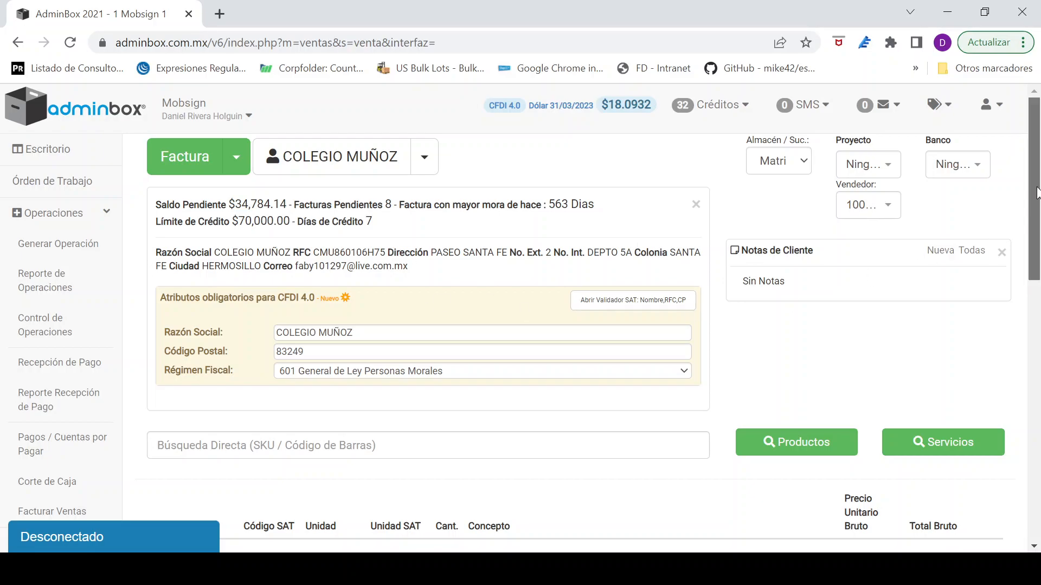
# Step: Review the client's mandatory CFDI 4.0 attributes: Razón Social, Código Postal and Régimen Fiscal
pyautogui.scroll(-2, 1037, 227)
pyautogui.scroll(-1, 1037, 228)
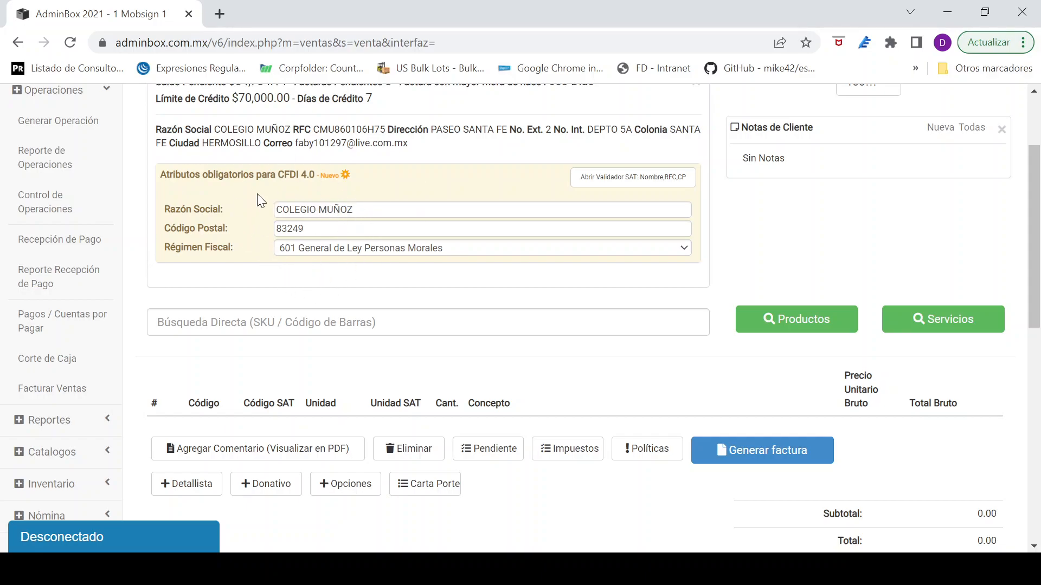
pyautogui.moveTo(165, 225); pyautogui.dragTo(219, 225)
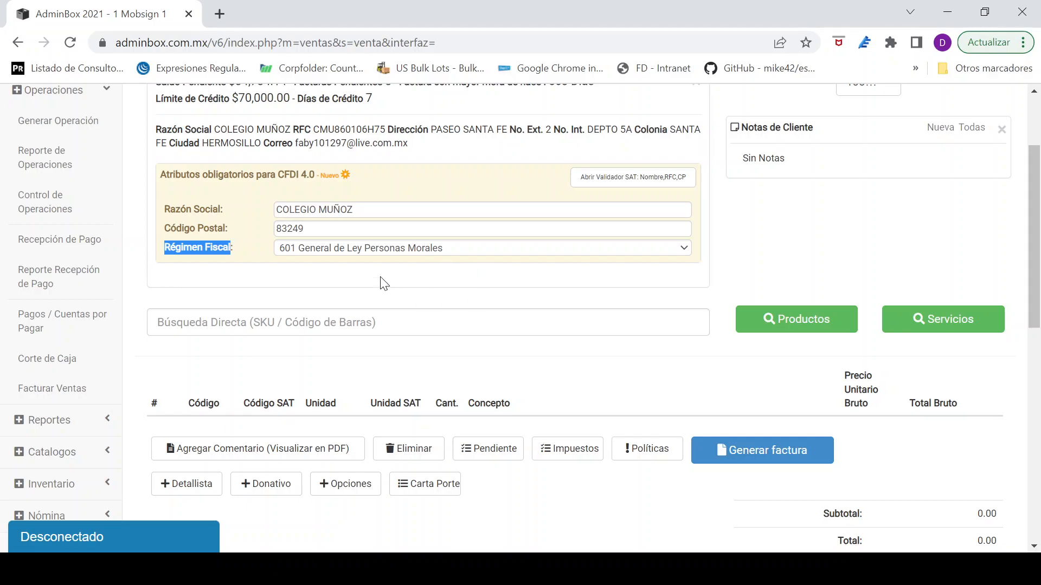
pyautogui.click(377, 209)
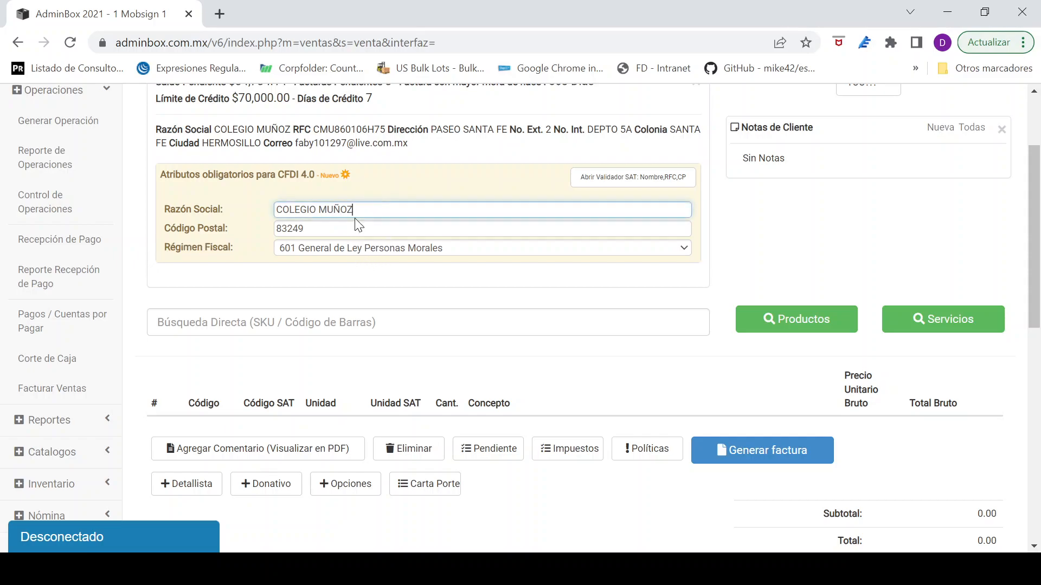
pyautogui.click(281, 227)
pyautogui.press('Tab')
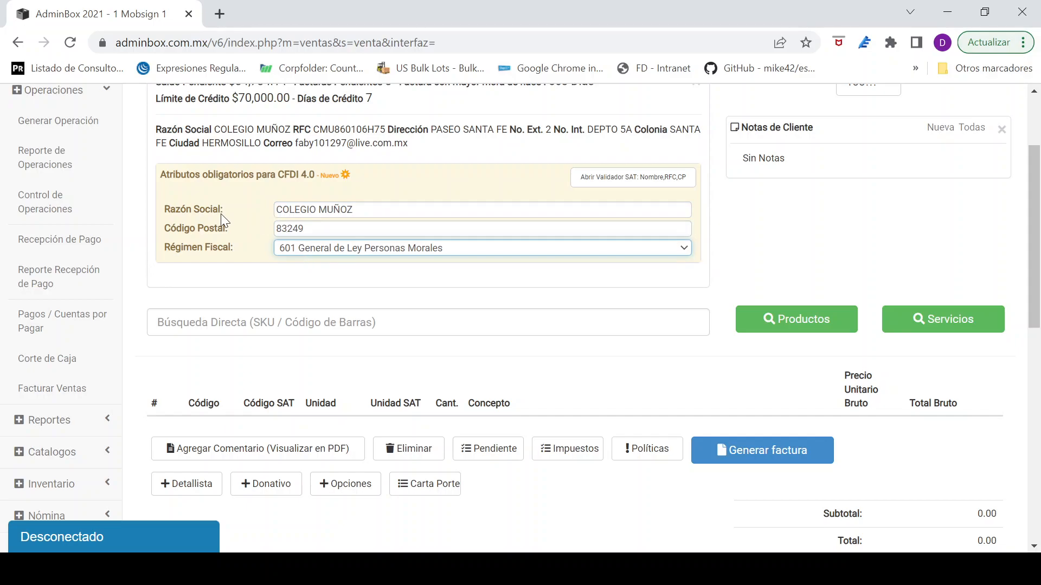
# Step: Try appending the company suffix "SA de CV" to the client's Razón Social and remove it again
pyautogui.click(198, 208)
pyautogui.click(390, 209)
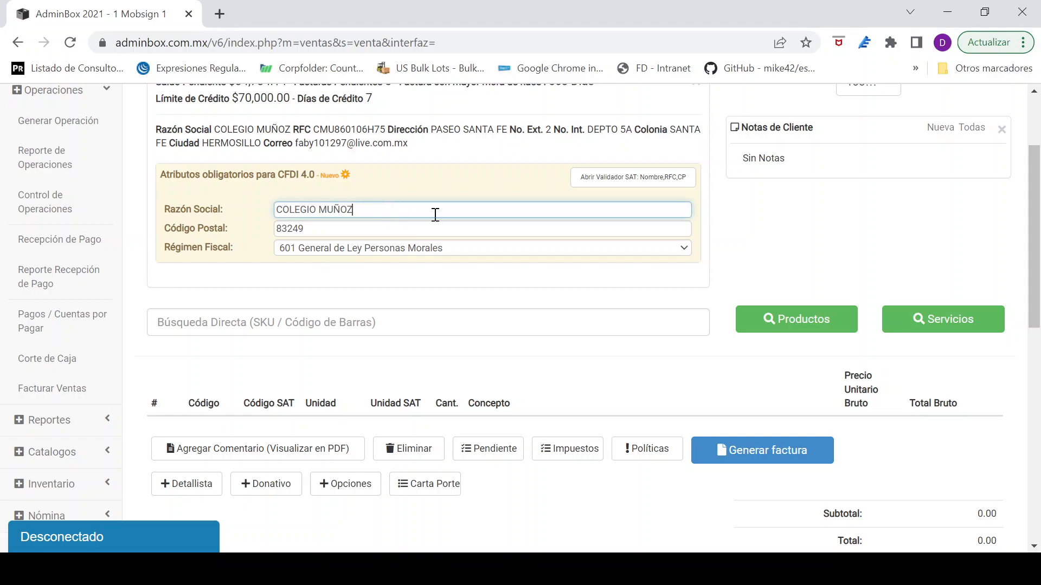
pyautogui.write('SA CV')
pyautogui.press('BackSpace')
pyautogui.press('BackSpace')
pyautogui.write('de CV')
pyautogui.press('BackSpace')
pyautogui.press('BackSpace')
pyautogui.press('BackSpace')
pyautogui.press('BackSpace')
pyautogui.press('BackSpace')
pyautogui.press('BackSpace')
pyautogui.press('BackSpace')
pyautogui.press('BackSpace')
pyautogui.press('BackSpace')
# Step: Open the SAT validator for name, RFC and postal code and submit the verification text from the image
pyautogui.click(295, 229)
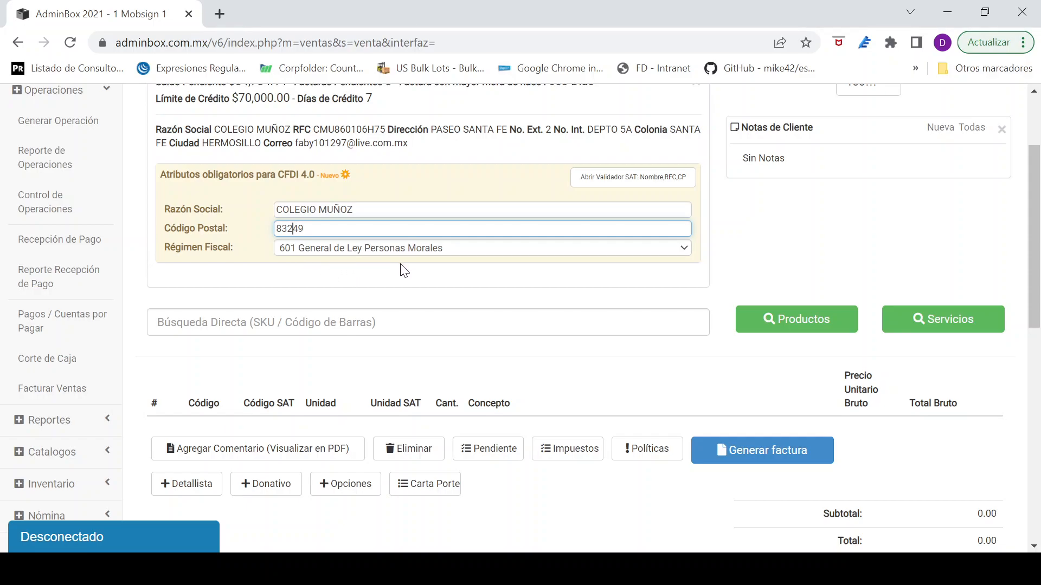
pyautogui.click(610, 189)
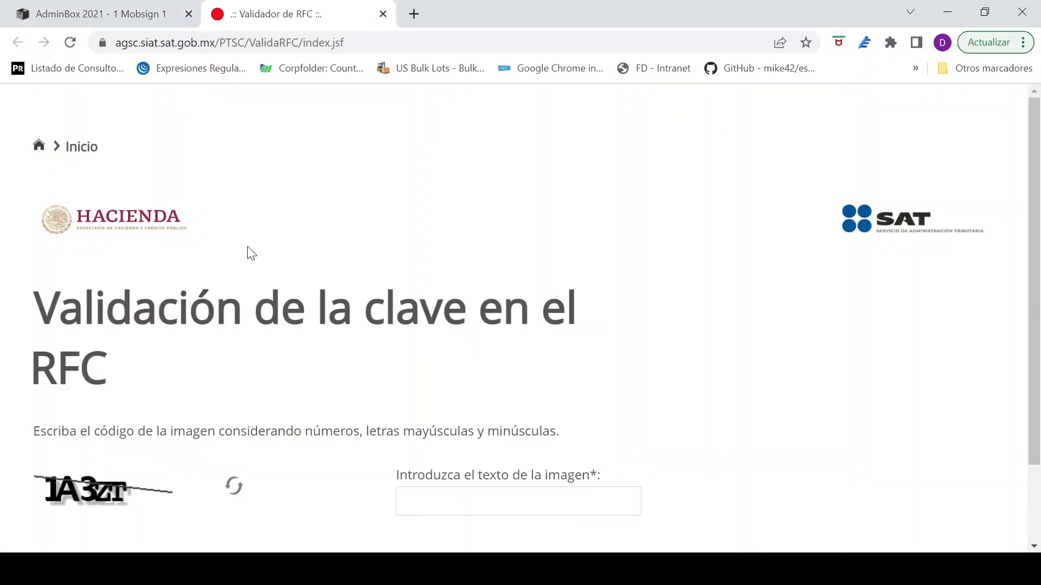
pyautogui.scroll(-2, 542, 379)
pyautogui.click(501, 412)
pyautogui.write('1A3ZT')
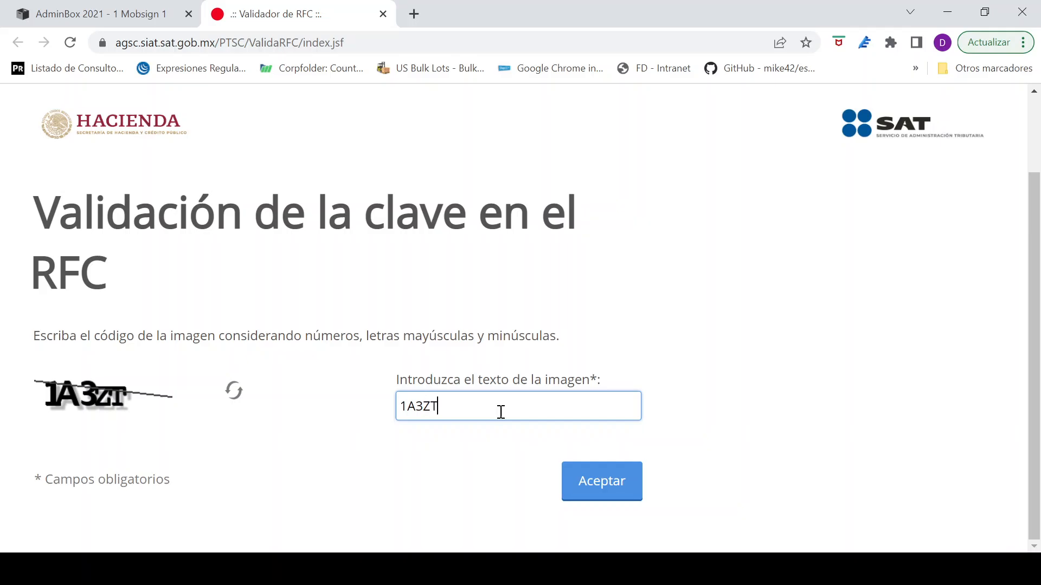
pyautogui.click(593, 496)
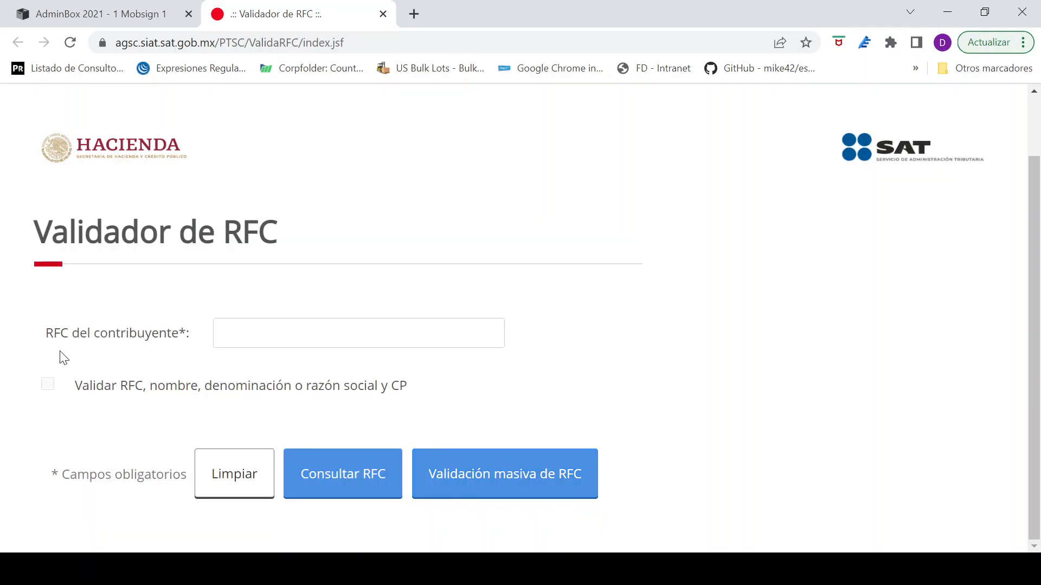
# Step: Copy the client's RFC from the AdminBox invoice into the SAT validator's taxpayer RFC field
pyautogui.click(260, 327)
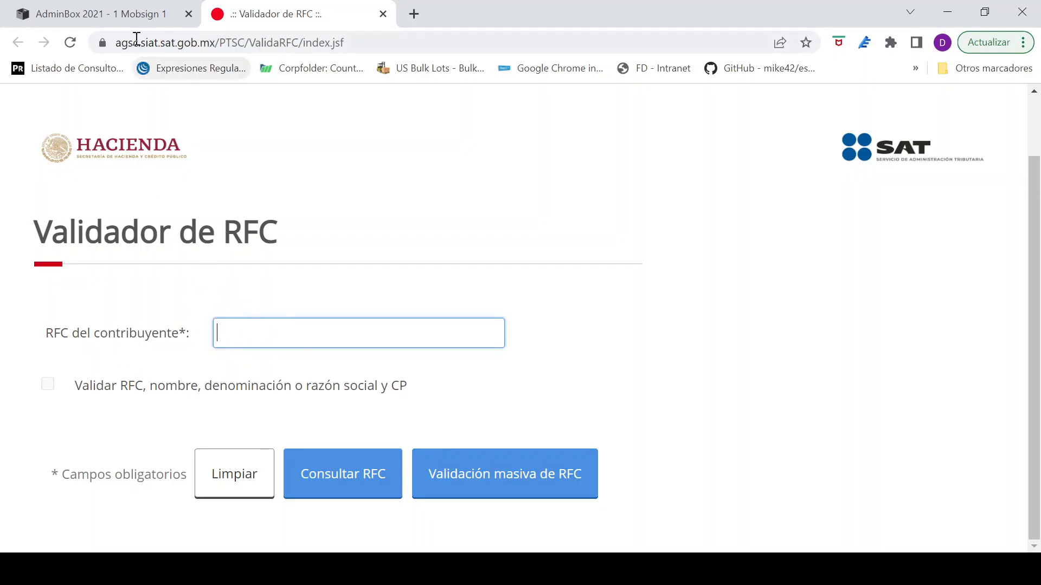
pyautogui.click(95, 17)
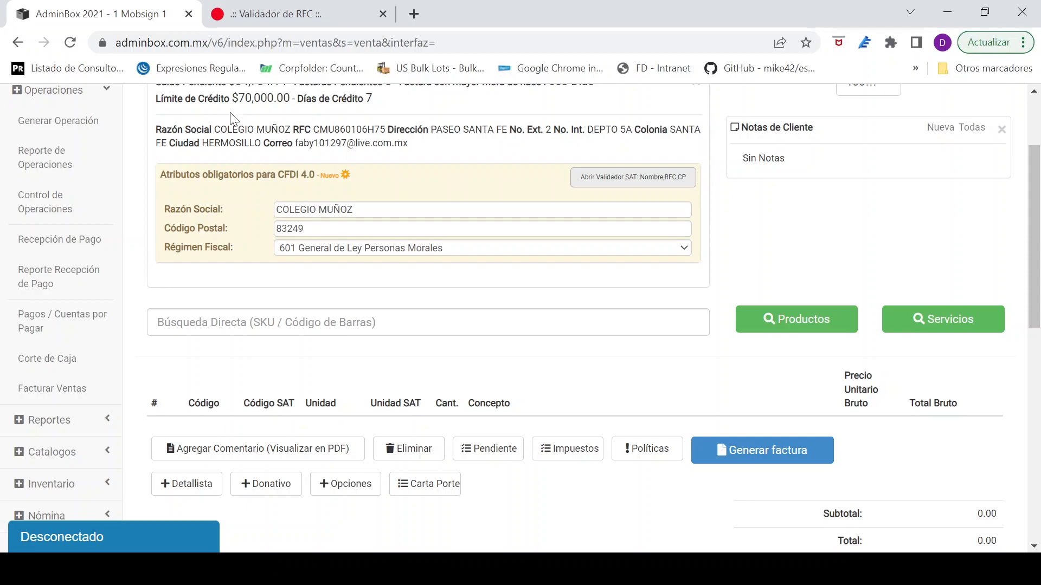
pyautogui.doubleClick(377, 130)
pyautogui.hotkey('ctrl', 'c')
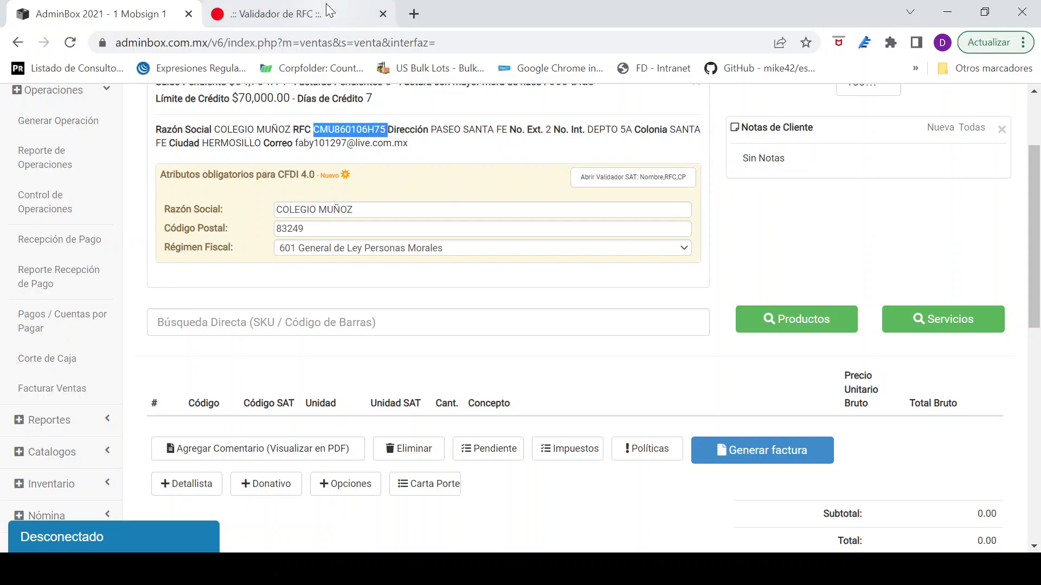
pyautogui.click(277, 13)
pyautogui.hotkey('ctrl', 'v')
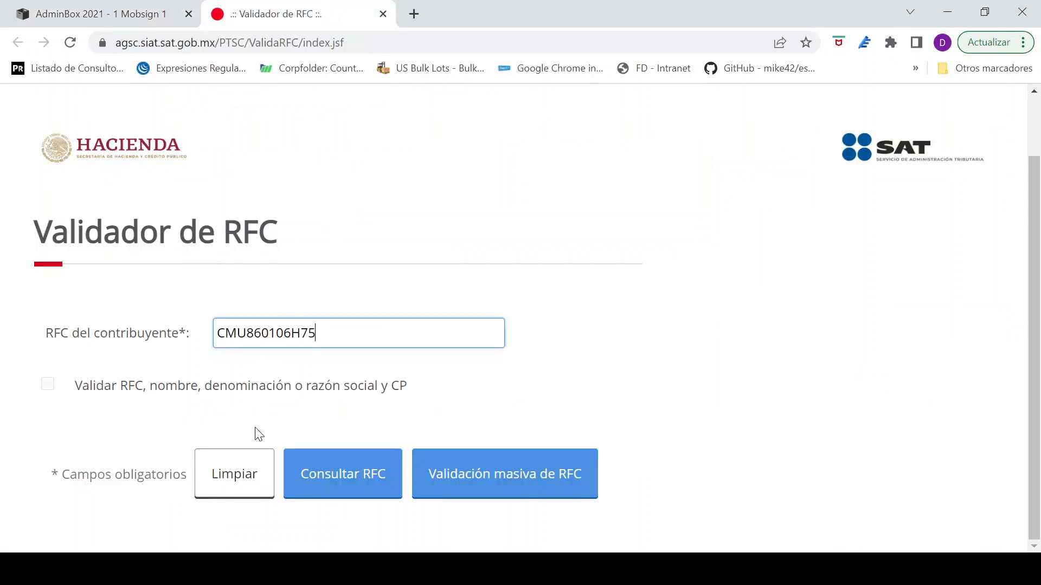
# Step: Enable validation of RFC, name or razón social and CP, and paste the client's RFC again
pyautogui.click(48, 384)
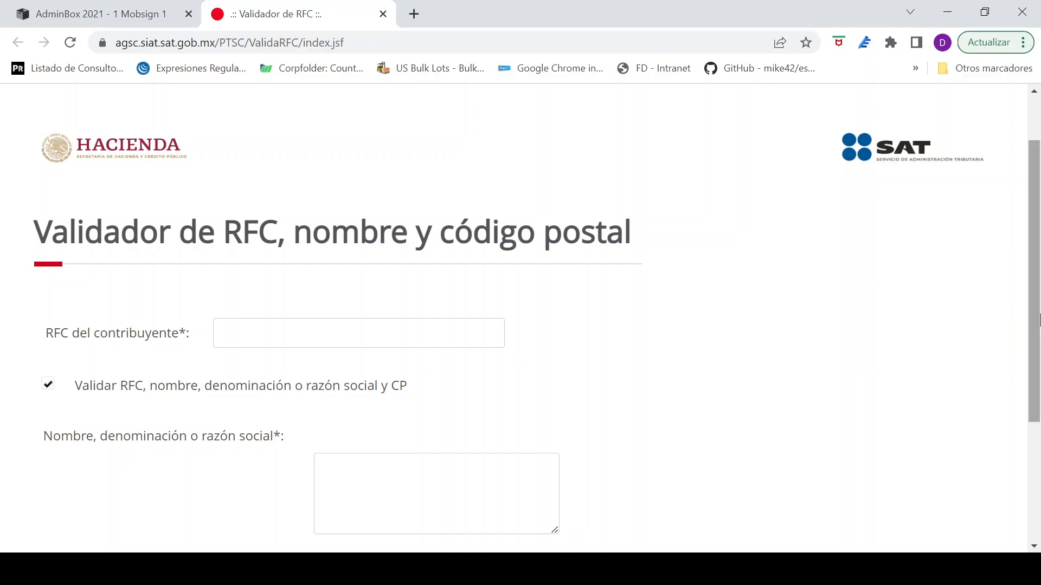
pyautogui.scroll(-2, 869, 346)
pyautogui.click(322, 240)
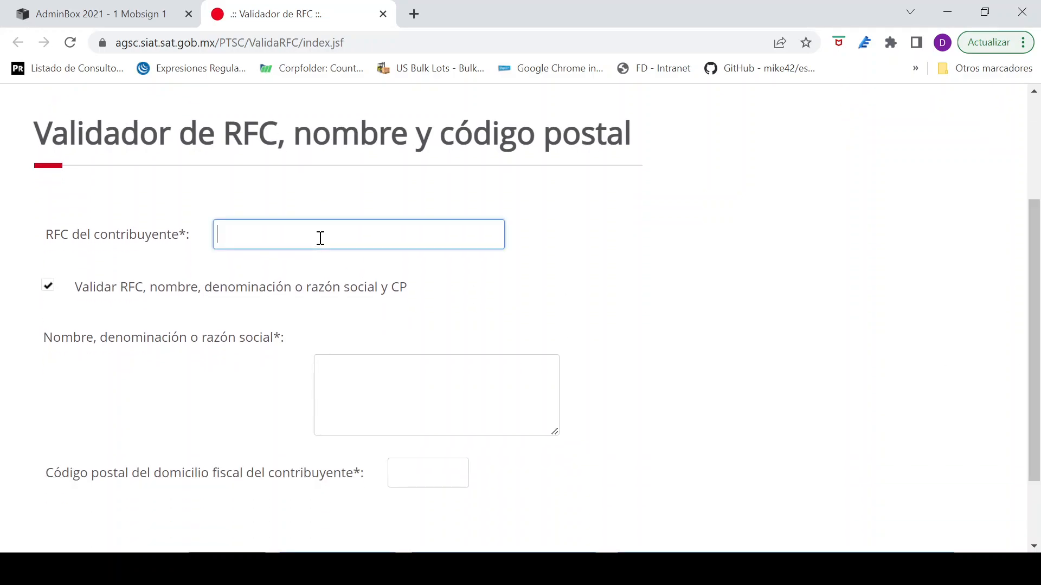
pyautogui.hotkey('ctrl', 'v')
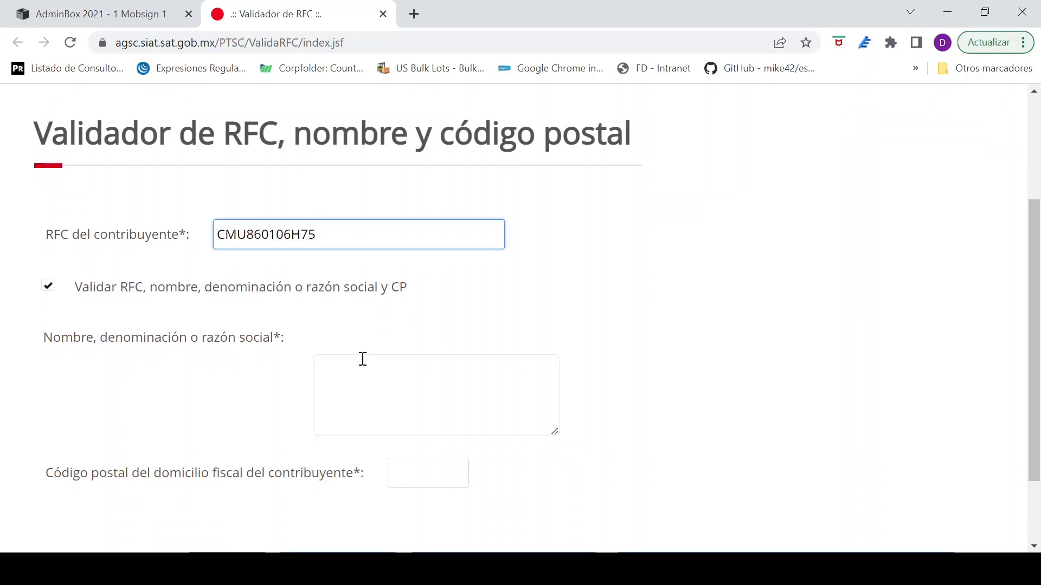
# Step: Copy the Razón Social COLEGIO MUÑOZ from the AdminBox invoice into the validator's name field
pyautogui.click(364, 384)
pyautogui.click(132, 13)
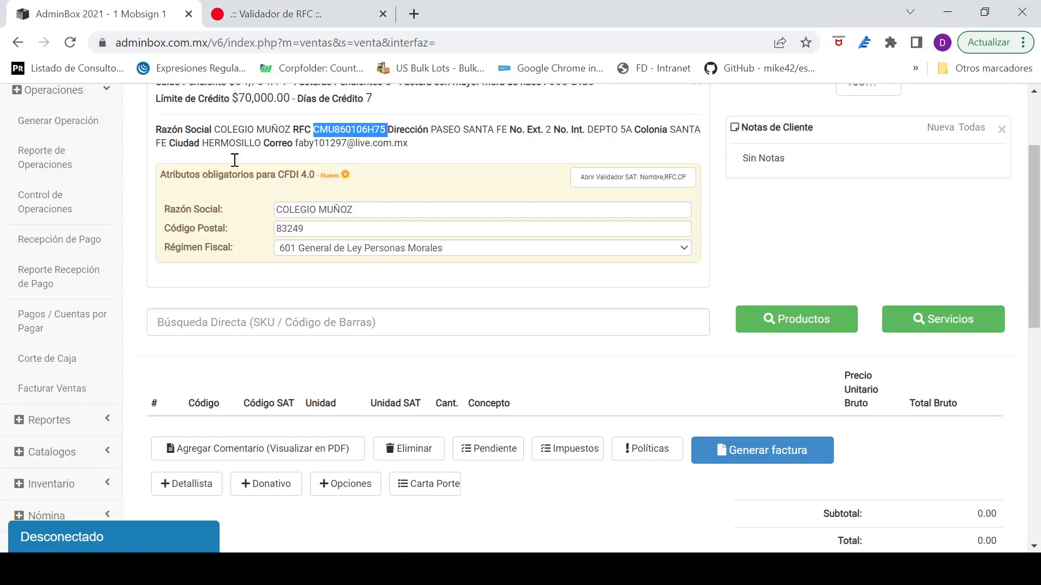
pyautogui.moveTo(352, 210); pyautogui.dragTo(259, 211)
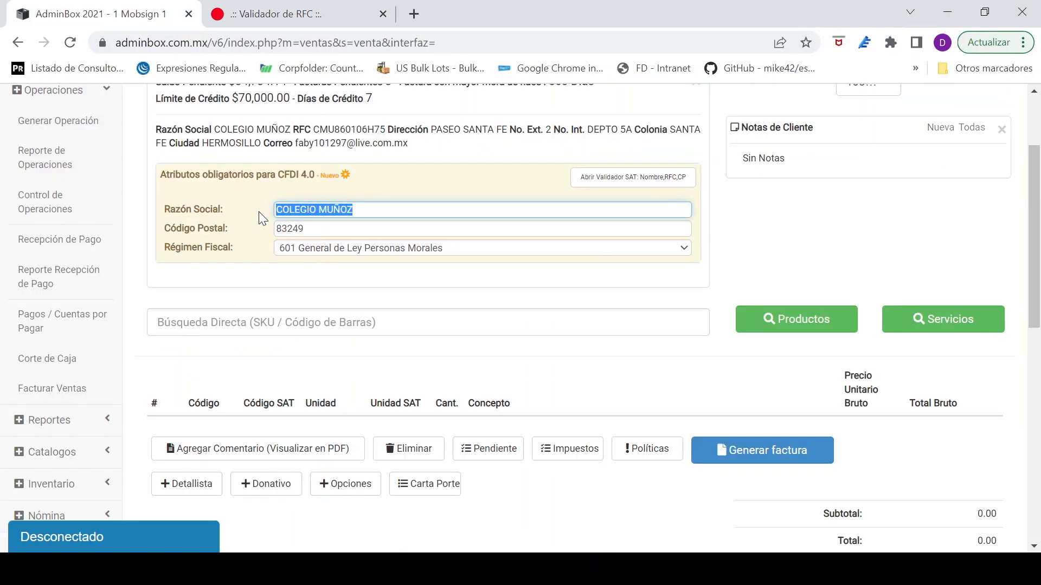
pyautogui.click(325, 14)
pyautogui.click(369, 372)
pyautogui.hotkey('ctrl', 'v')
# Step: Copy the client's postal code from AdminBox into the validator and run the RFC query
pyautogui.click(129, 16)
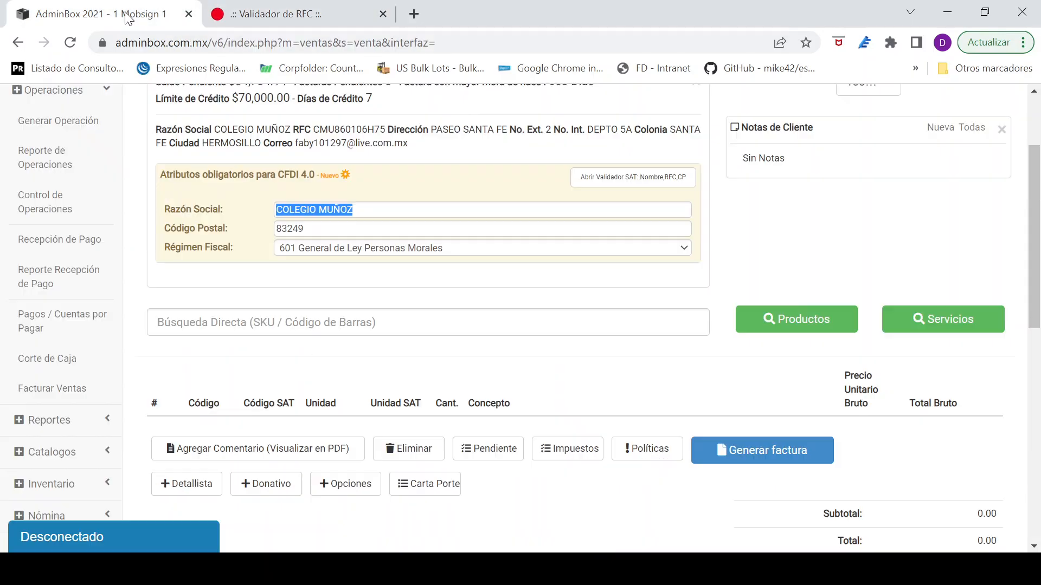
pyautogui.doubleClick(294, 229)
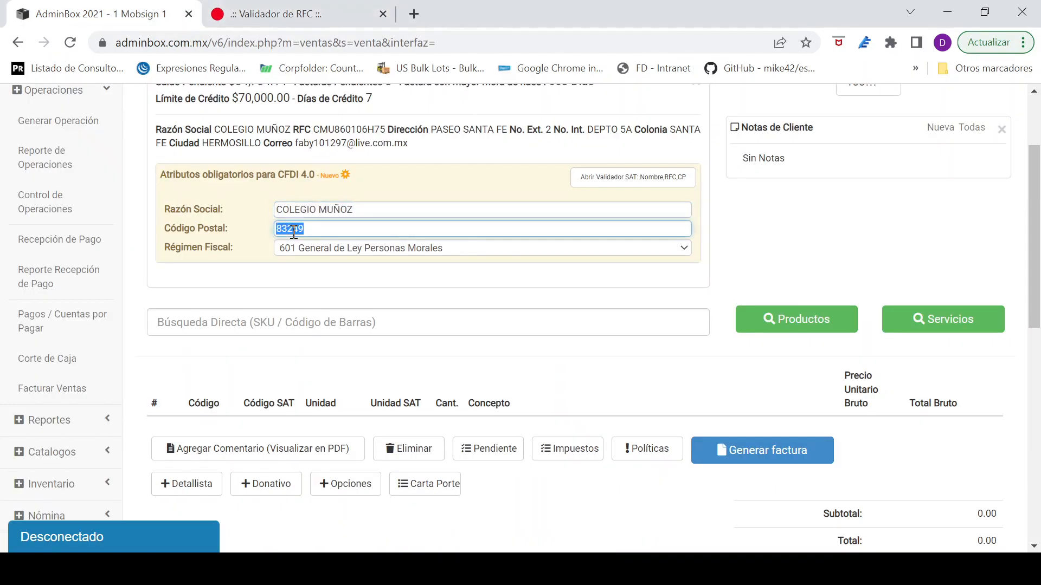
pyautogui.click(301, 15)
pyautogui.click(412, 482)
pyautogui.hotkey('ctrl', 'v')
pyautogui.scroll(-2, 763, 495)
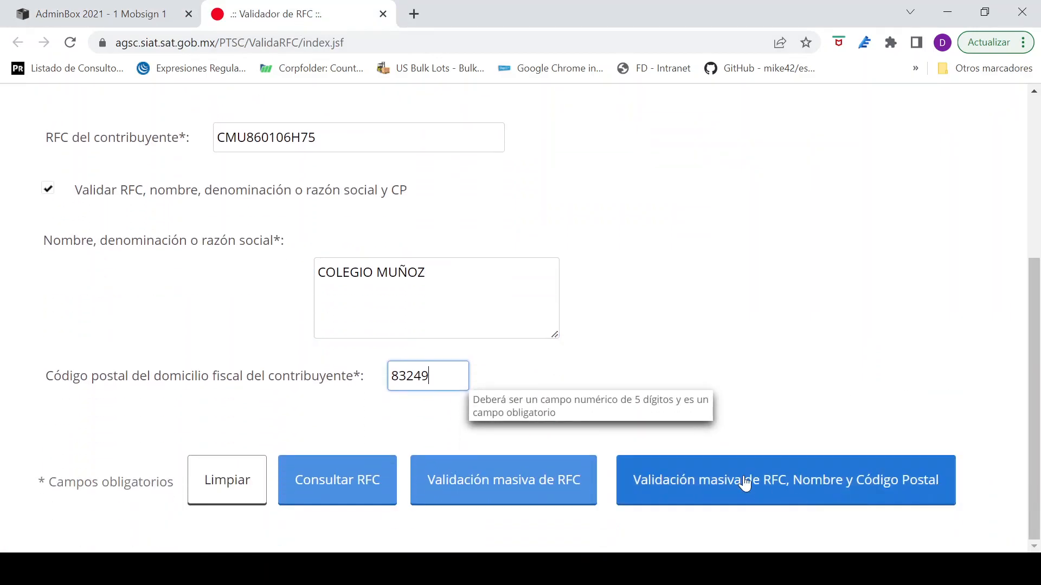
pyautogui.click(347, 480)
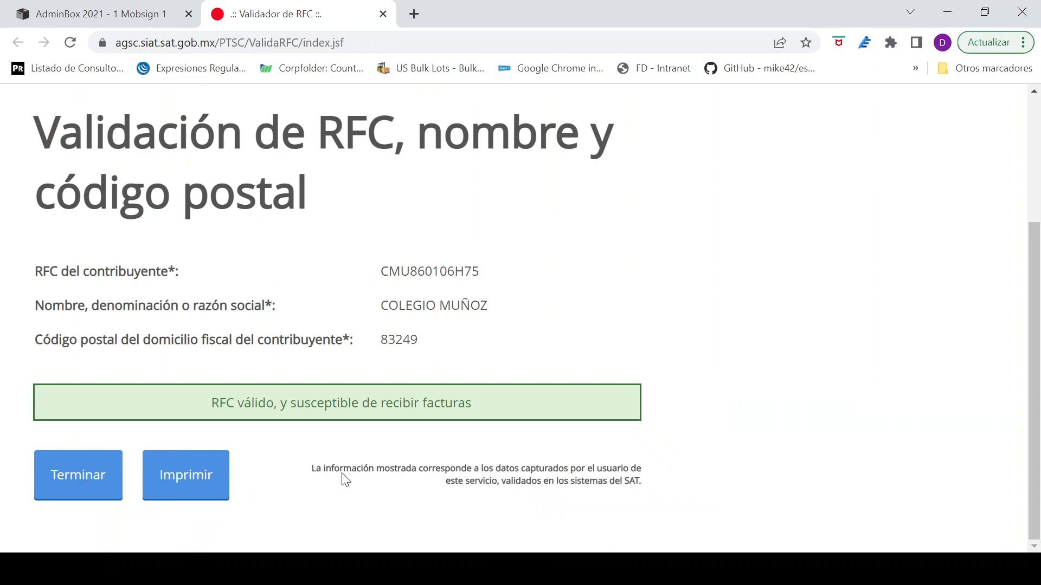
# Step: Compare the validated RFC, razón social, postal code and validation status with the AdminBox invoice data, and close the validator
pyautogui.moveTo(211, 403); pyautogui.dragTo(492, 416)
pyautogui.doubleClick(390, 270)
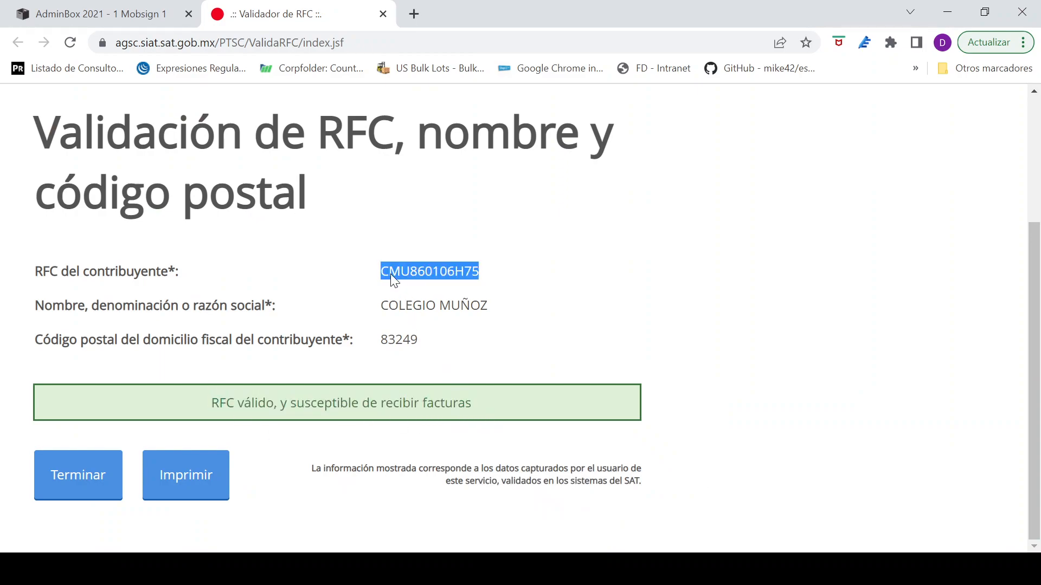
pyautogui.doubleClick(389, 307)
pyautogui.doubleClick(389, 339)
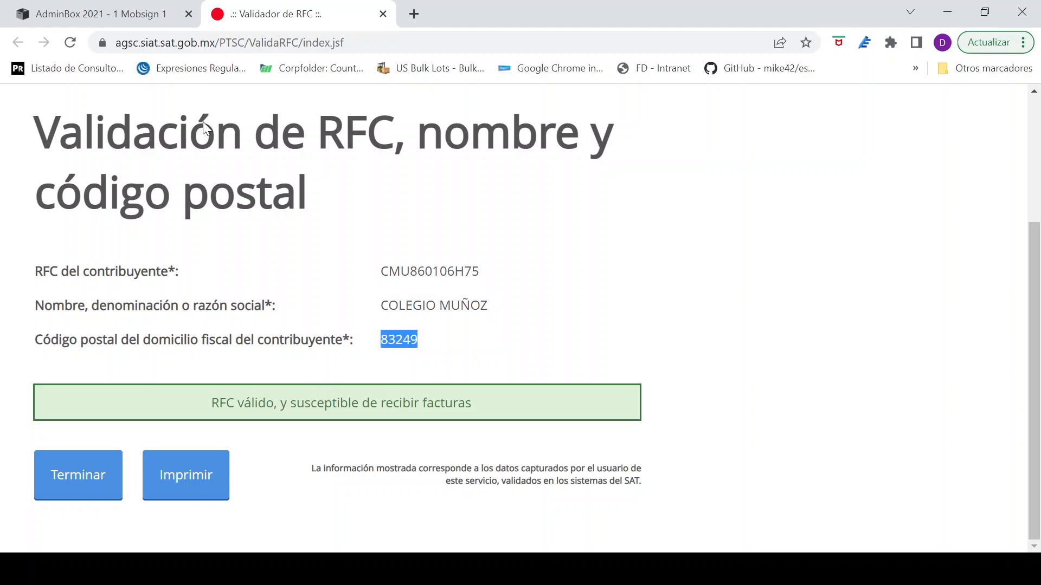
pyautogui.click(152, 22)
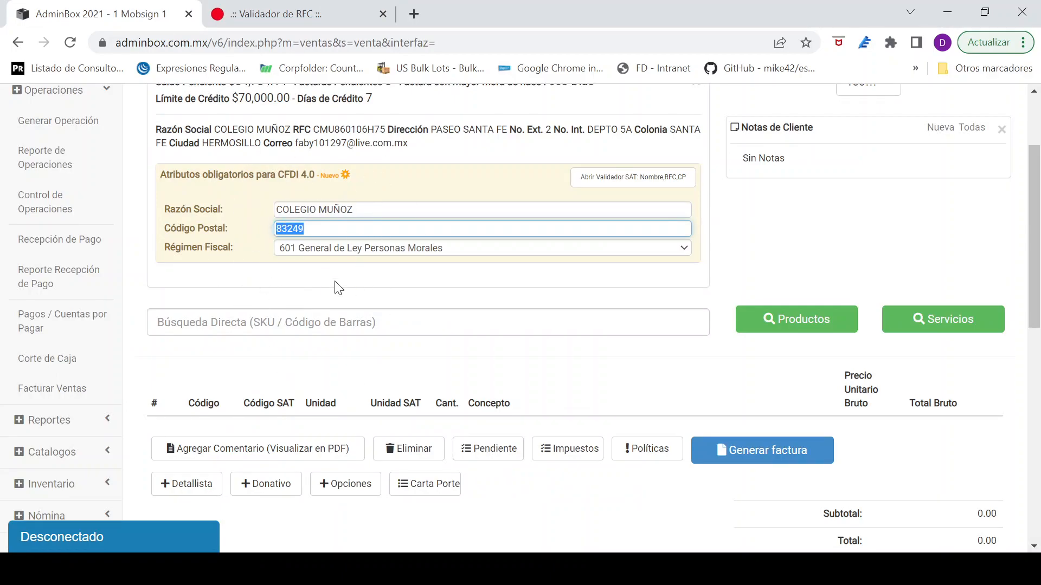
pyautogui.click(325, 19)
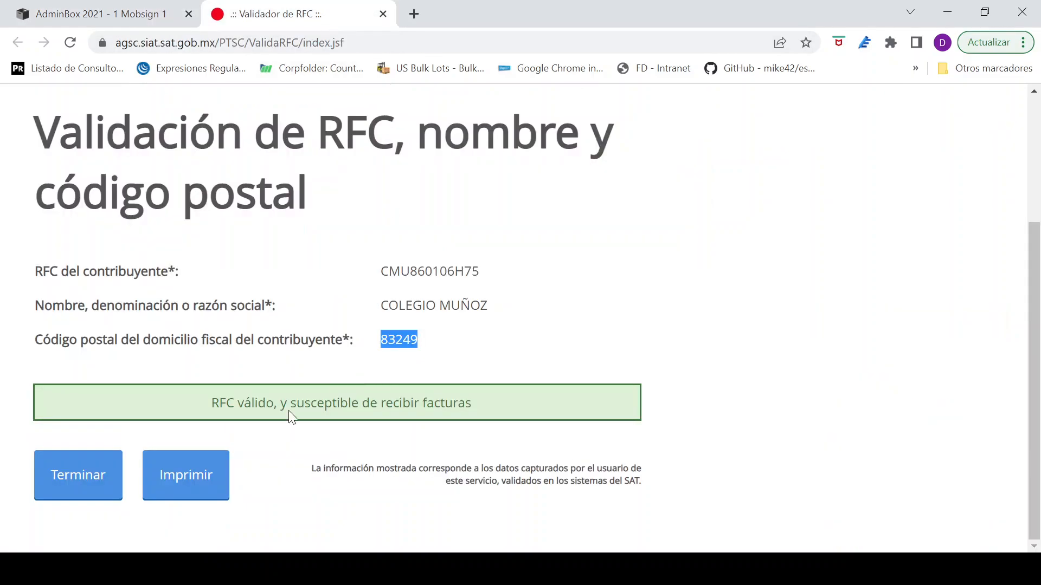
pyautogui.doubleClick(418, 273)
pyautogui.click(418, 326)
pyautogui.doubleClick(407, 346)
pyautogui.click(384, 15)
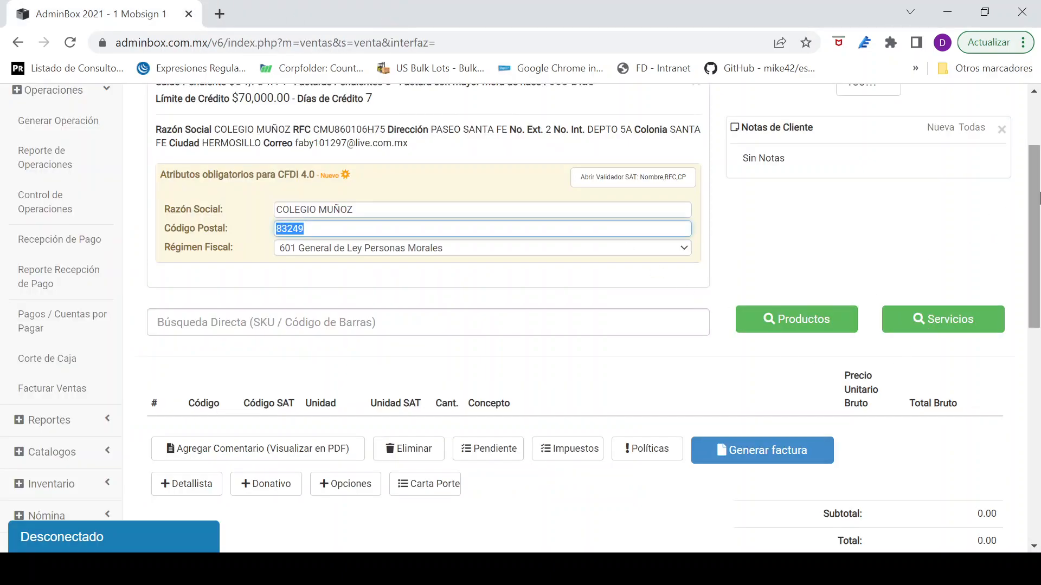
# Step: Open the Impuestos catalog to view the registered taxes and go on to the Productos catalog
pyautogui.moveTo(1021, 210); pyautogui.dragTo(1022, 172)
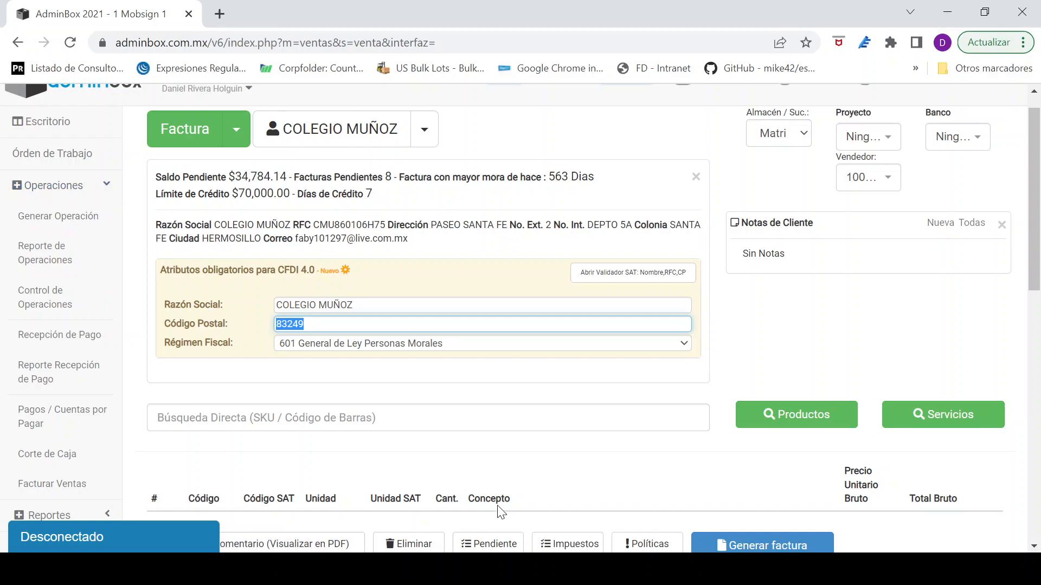
pyautogui.click(65, 185)
pyautogui.click(85, 252)
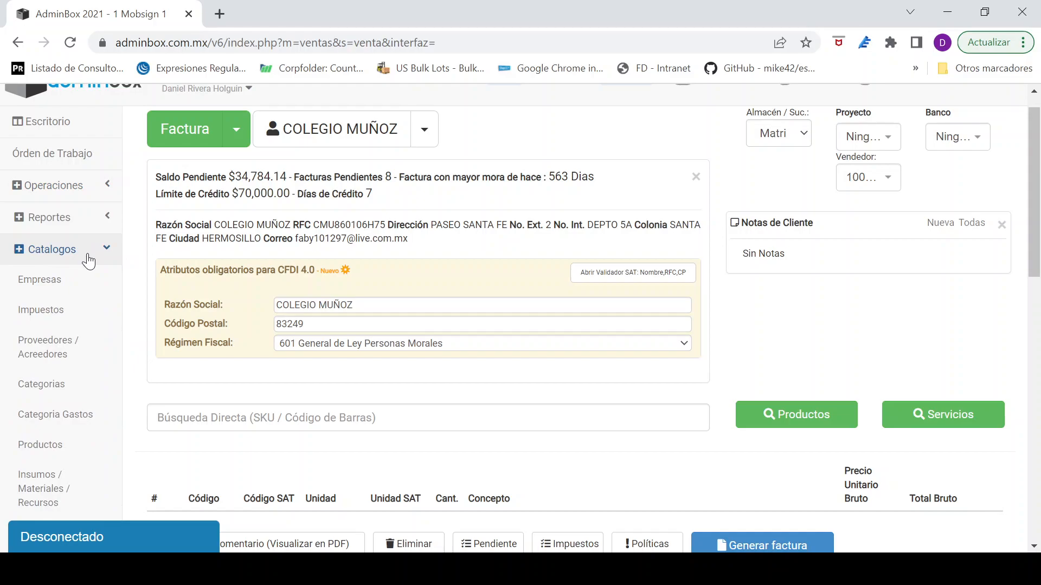
pyautogui.click(67, 321)
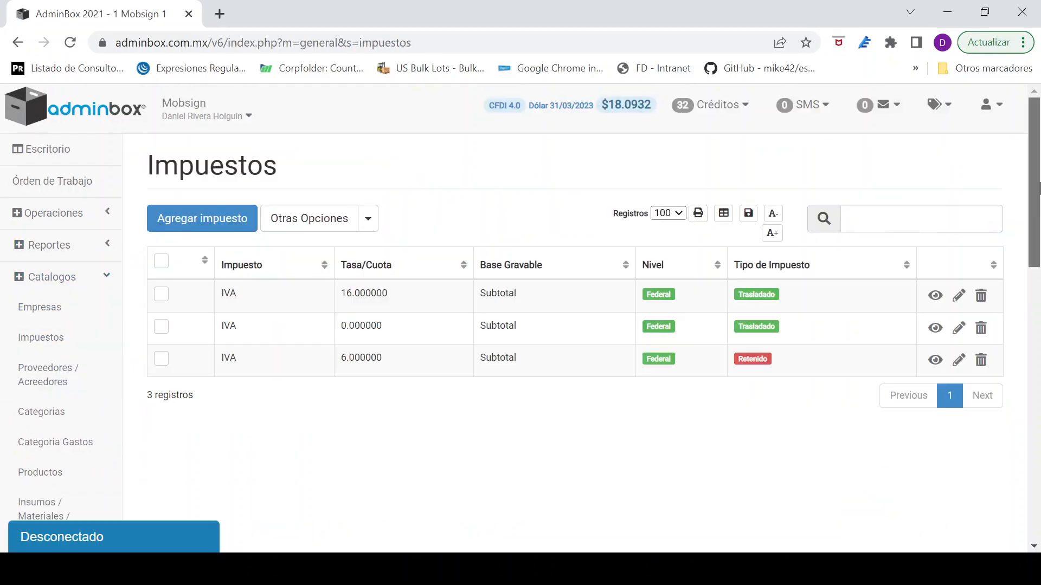
pyautogui.scroll(-3, 486, 262)
pyautogui.click(43, 302)
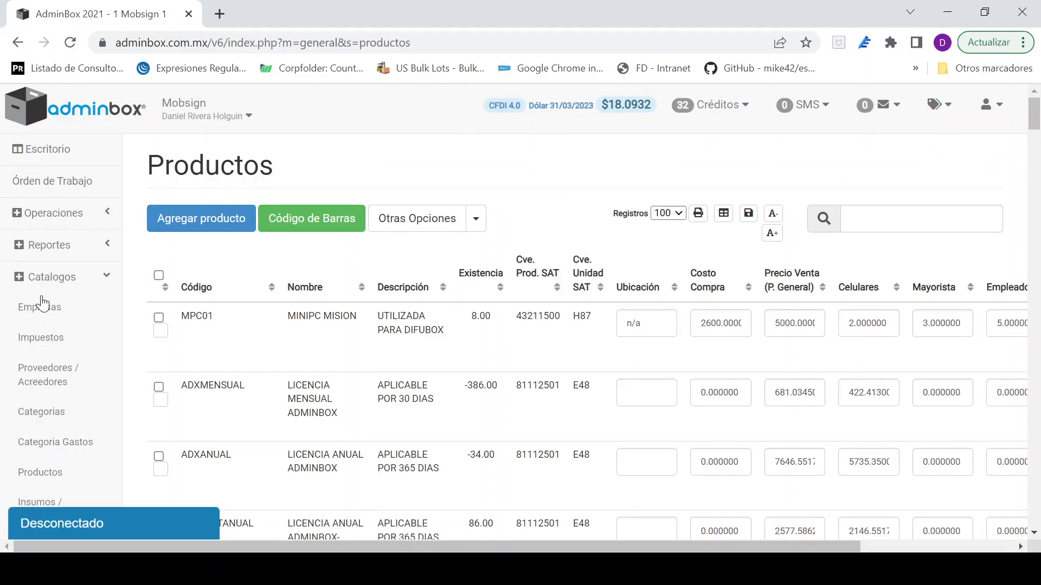
# Step: Open product MPC01 for editing, examine its Objeto de Impuesto options and assigned taxes, and close it without saving
pyautogui.moveTo(374, 546); pyautogui.dragTo(788, 546)
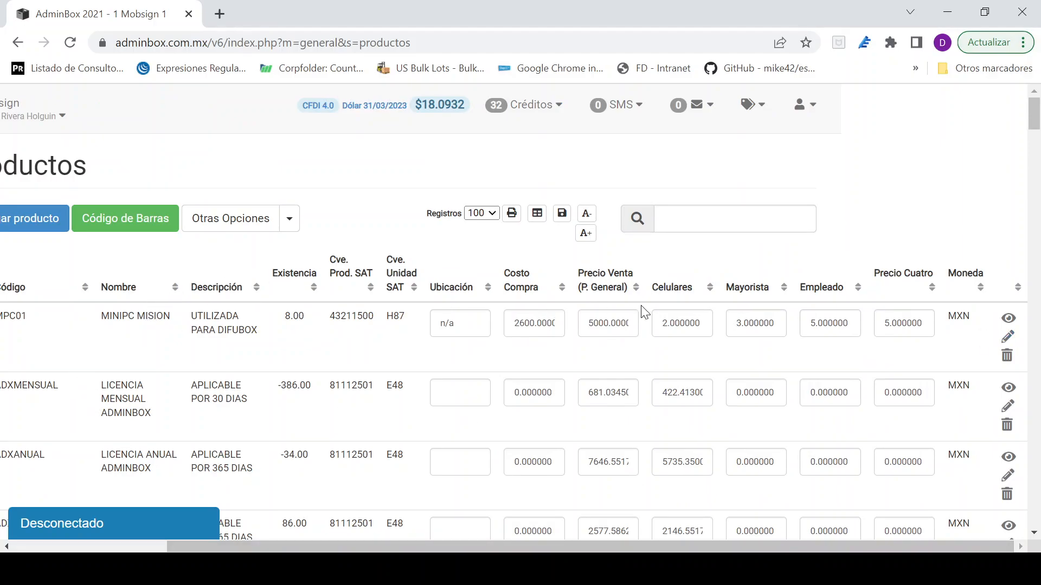
pyautogui.click(1007, 339)
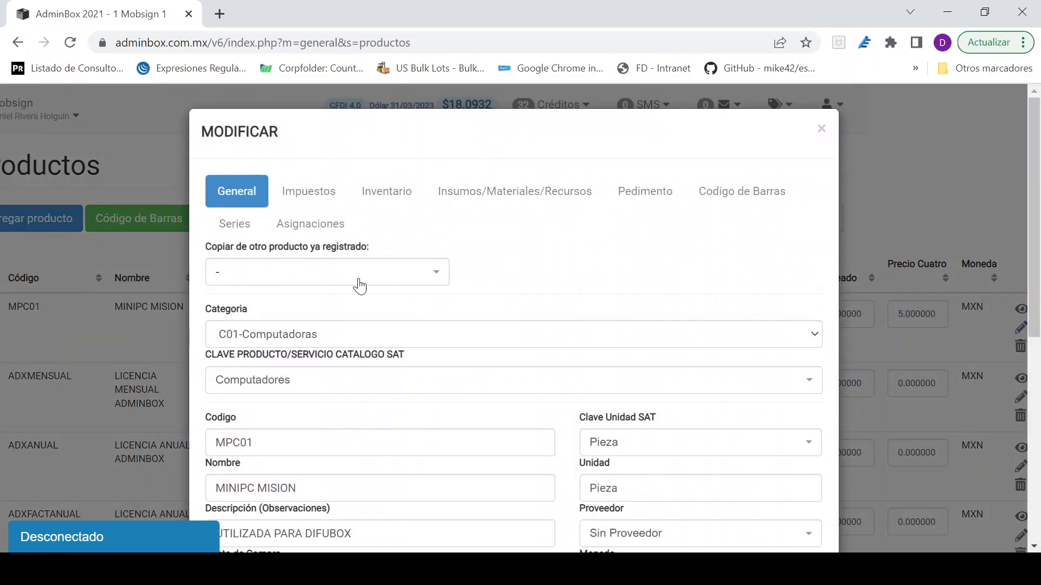
pyautogui.click(297, 200)
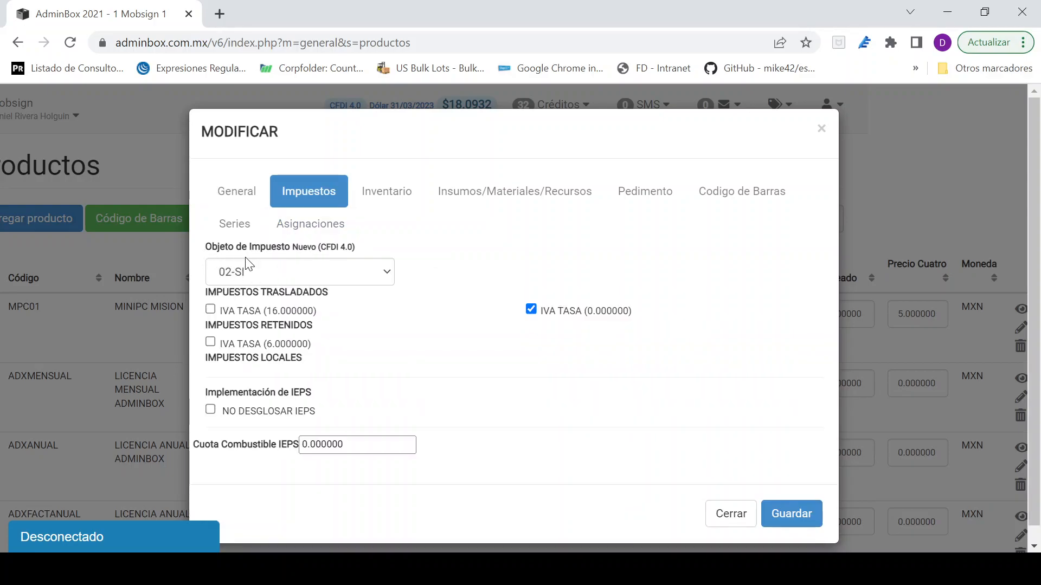
pyautogui.click(248, 275)
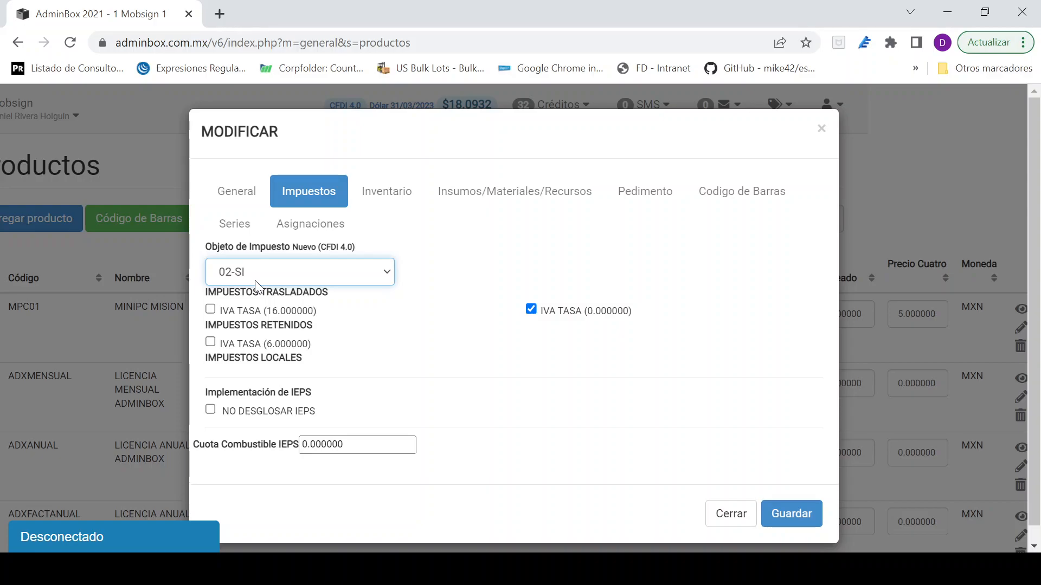
pyautogui.press('Up')
pyautogui.press('Down')
pyautogui.click(821, 138)
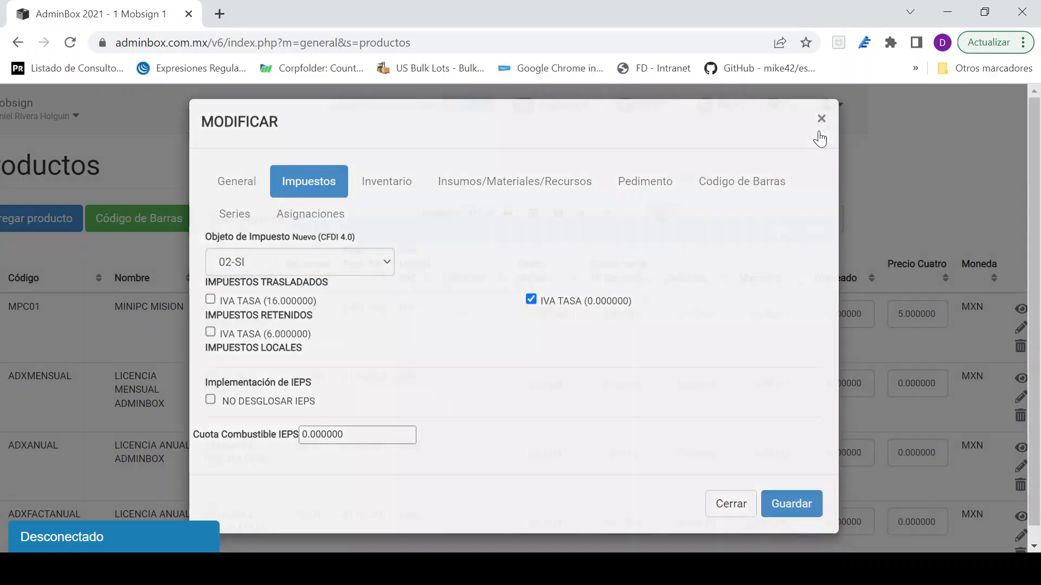
pyautogui.moveTo(801, 550); pyautogui.dragTo(553, 524)
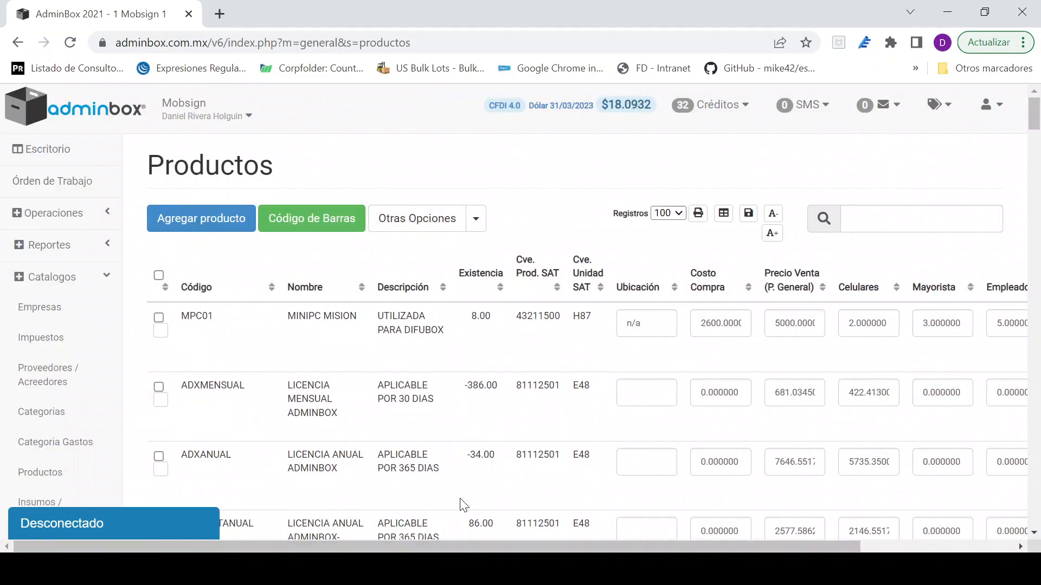
# Step: Start a new operation and set its document type to Factura
pyautogui.click(54, 213)
pyautogui.click(75, 243)
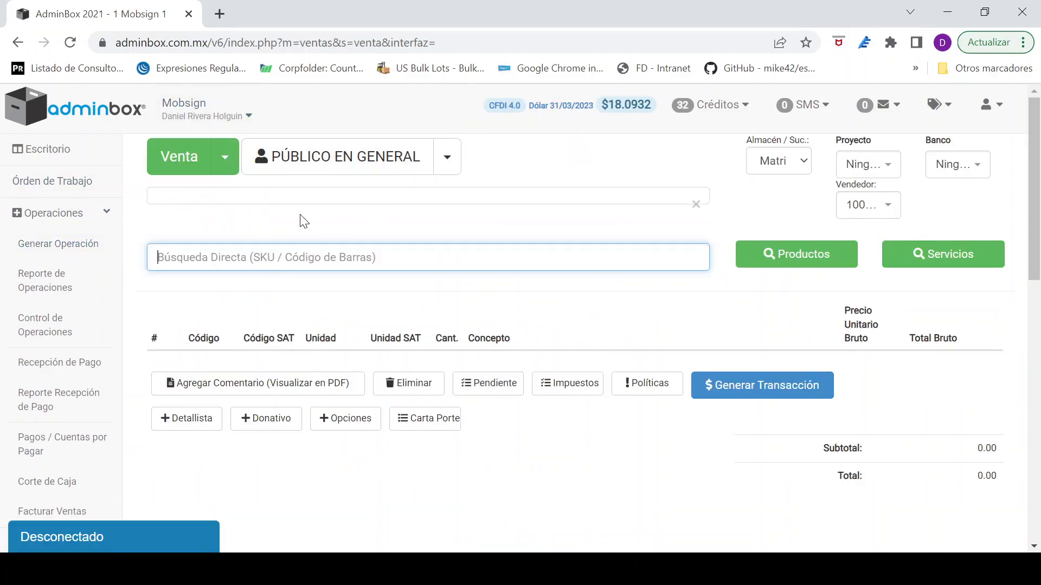
pyautogui.click(224, 157)
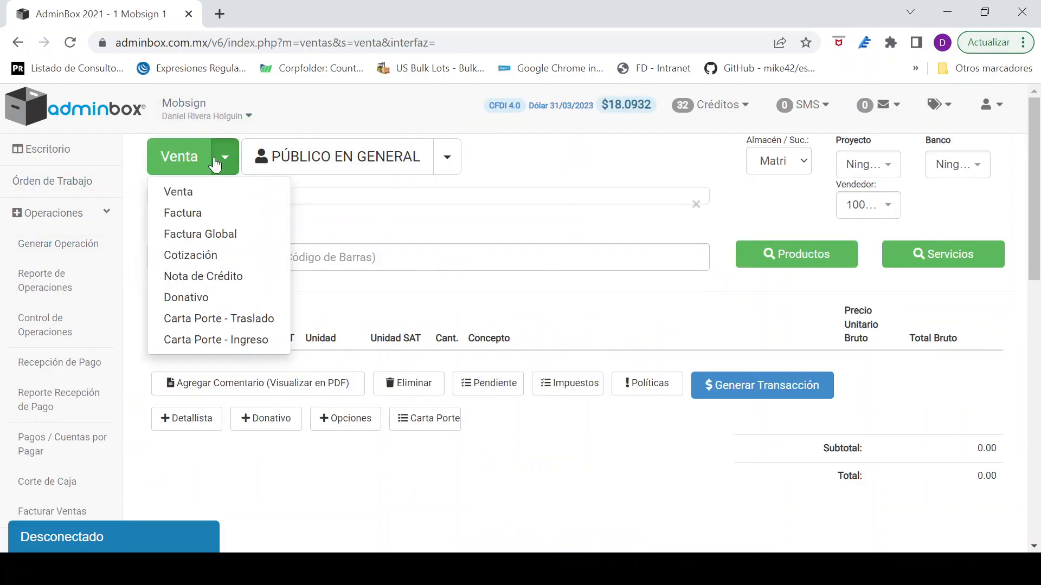
pyautogui.click(206, 215)
pyautogui.click(295, 259)
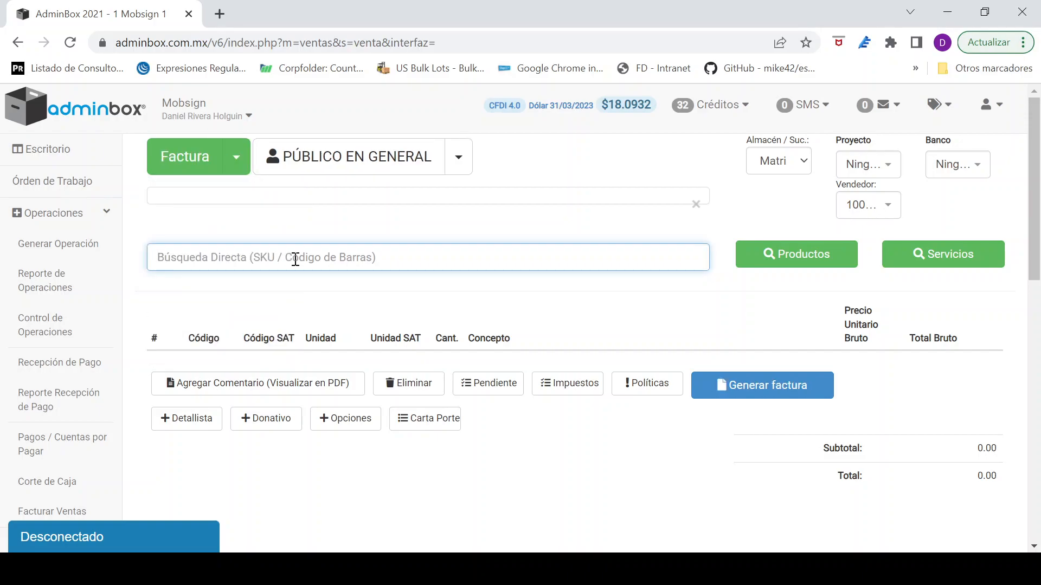
pyautogui.write('timb')
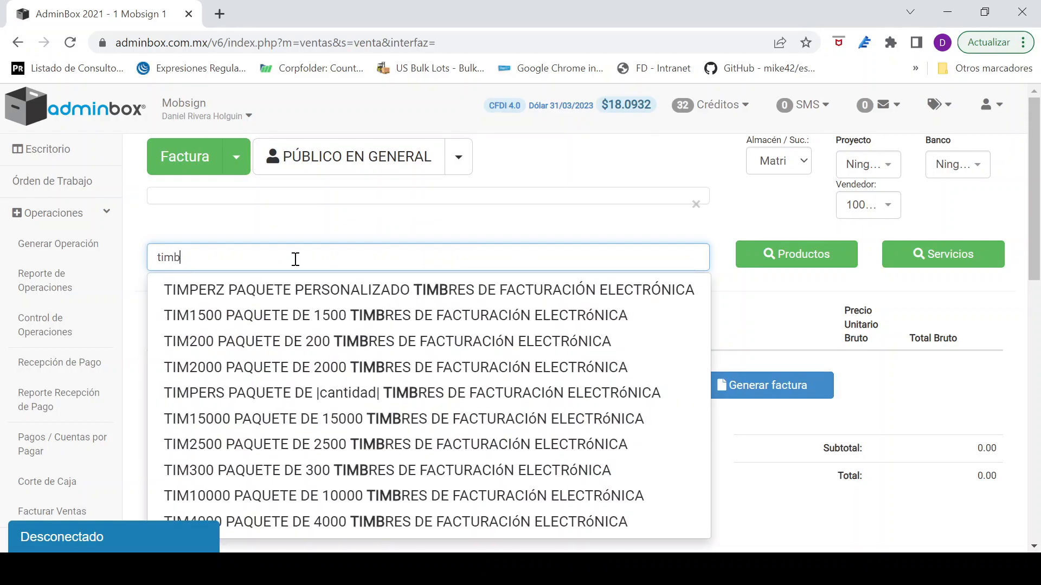
pyautogui.press('BackSpace')
pyautogui.press('BackSpace')
pyautogui.press('BackSpace')
pyautogui.press('BackSpace')
pyautogui.write('t')
pyautogui.press('BackSpace')
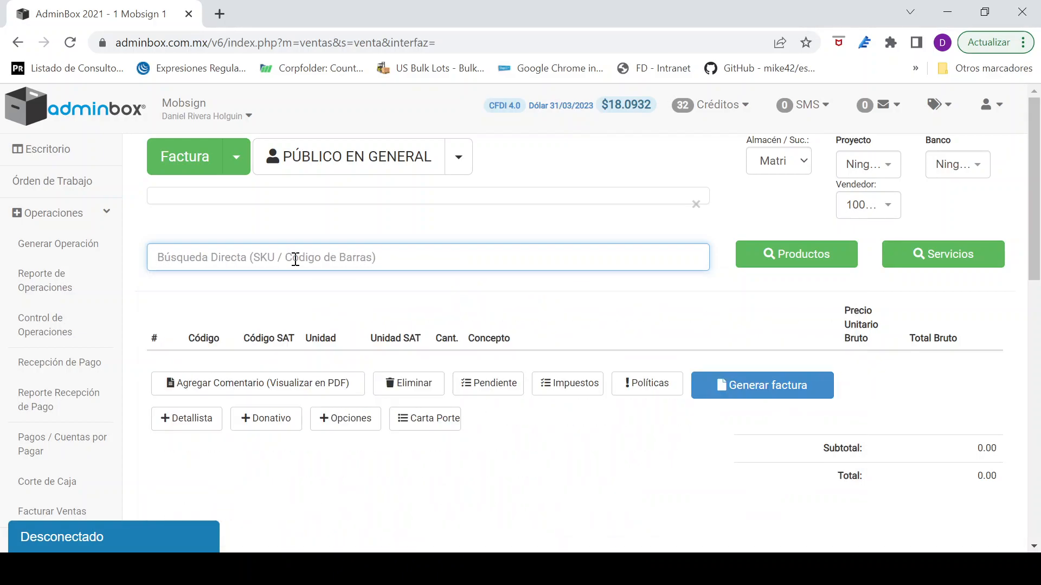
pyautogui.write('50 tim')
pyautogui.press('BackSpace')
pyautogui.press('BackSpace')
pyautogui.press('BackSpace')
pyautogui.press('BackSpace')
pyautogui.press('BackSpace')
pyautogui.press('BackSpace')
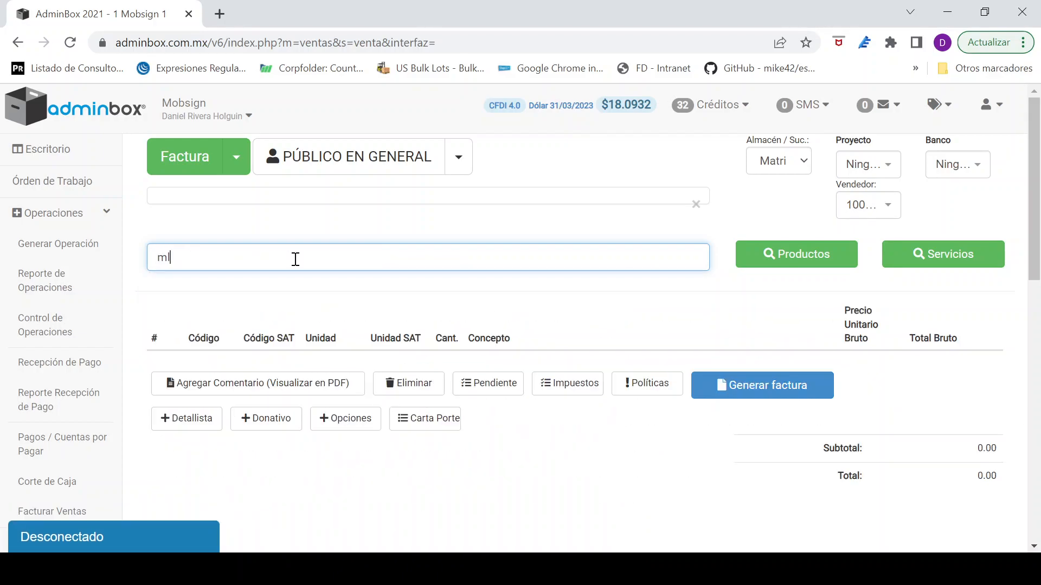
# Step: Search for "licencia mens" and add ADXMENSUAL LICENCIA MENSUAL ADMINBOX to the invoice
pyautogui.write('licencia')
pyautogui.write('mens')
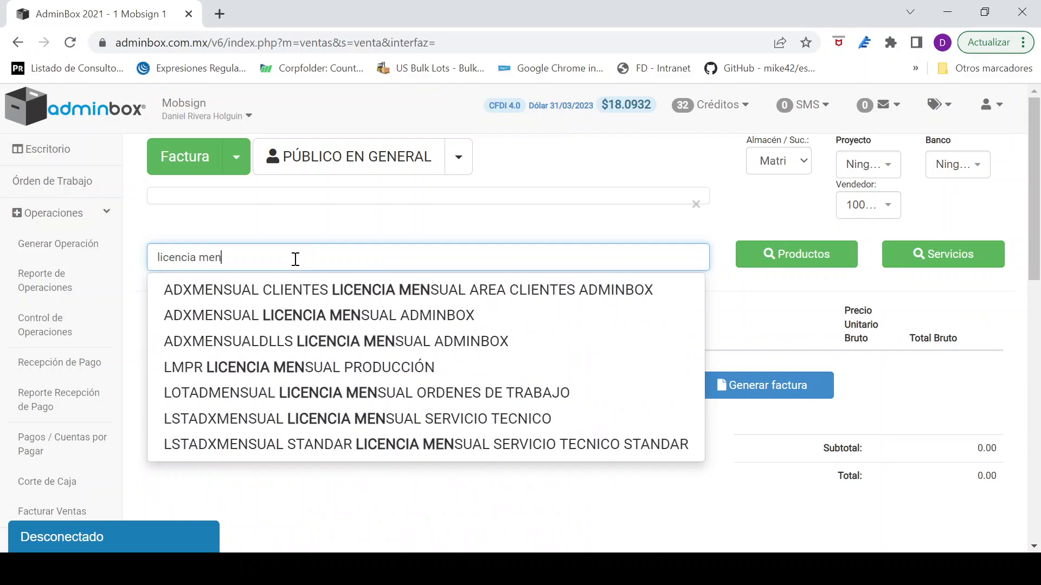
pyautogui.click(274, 313)
pyautogui.click(531, 273)
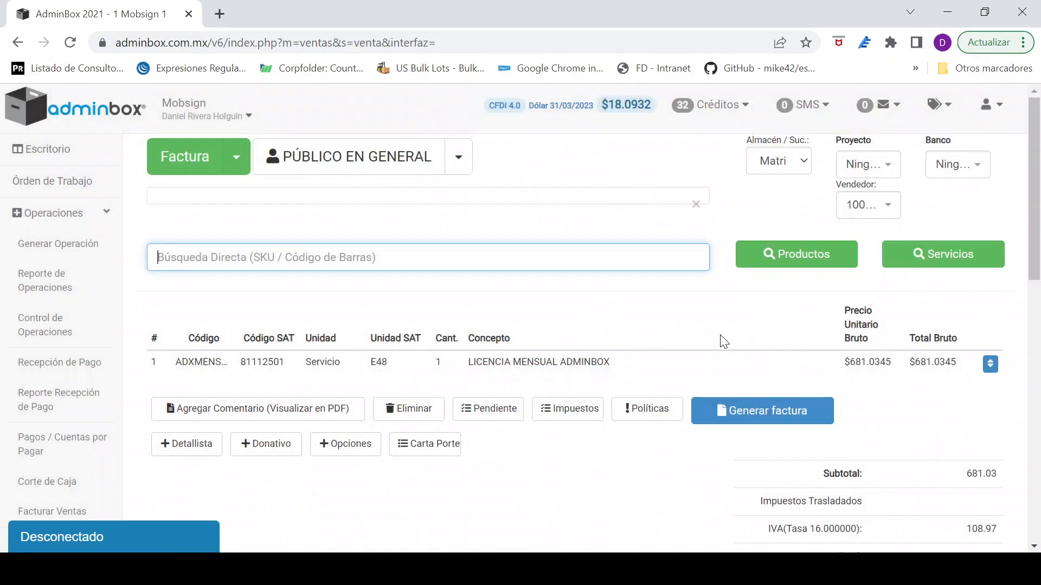
# Step: Begin generating the invoice and set its Uso de CFDI to G03 Gastos en general
pyautogui.click(761, 415)
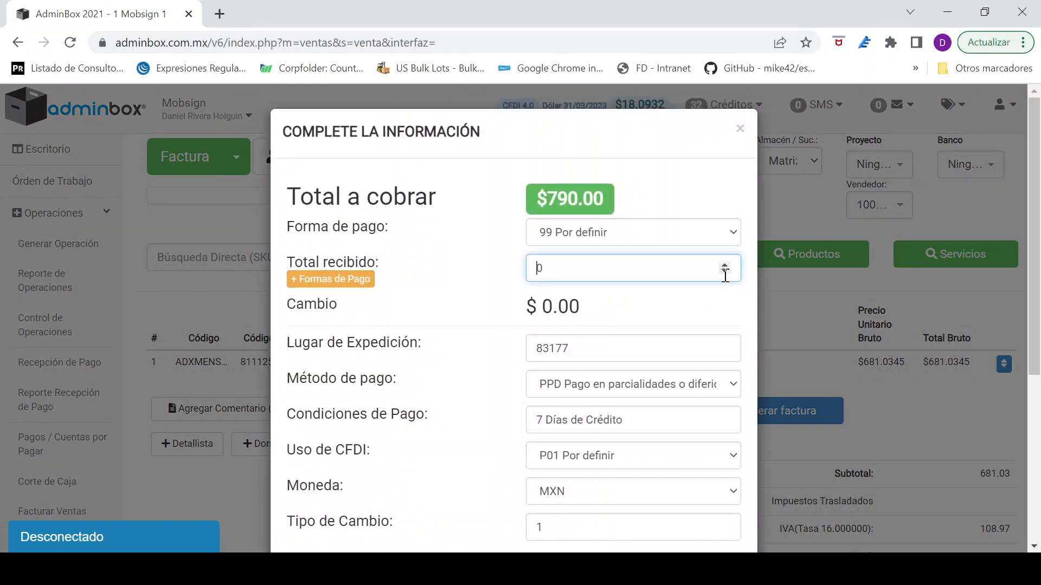
pyautogui.moveTo(1038, 196); pyautogui.dragTo(1038, 246)
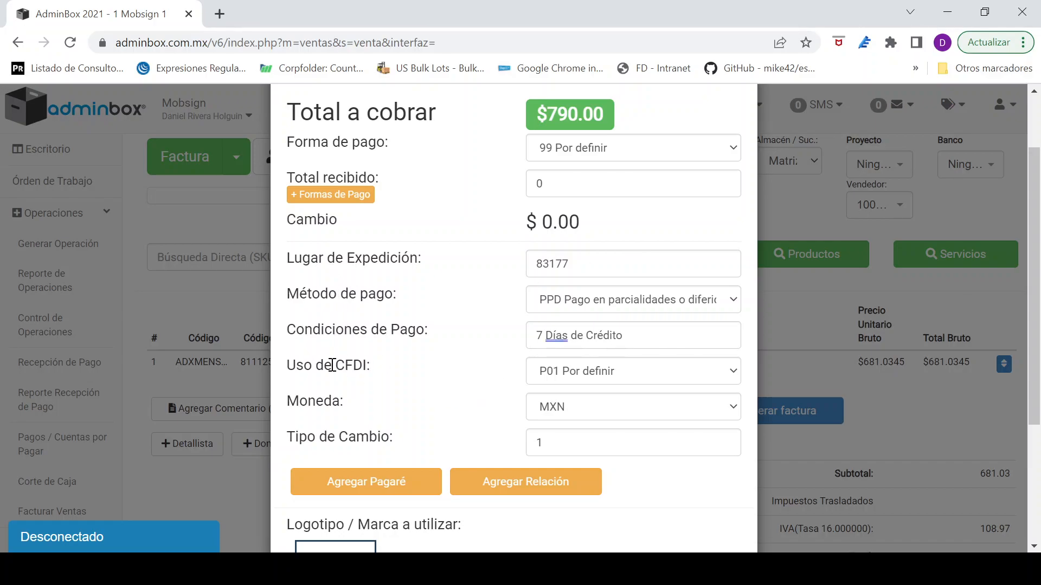
pyautogui.click(601, 370)
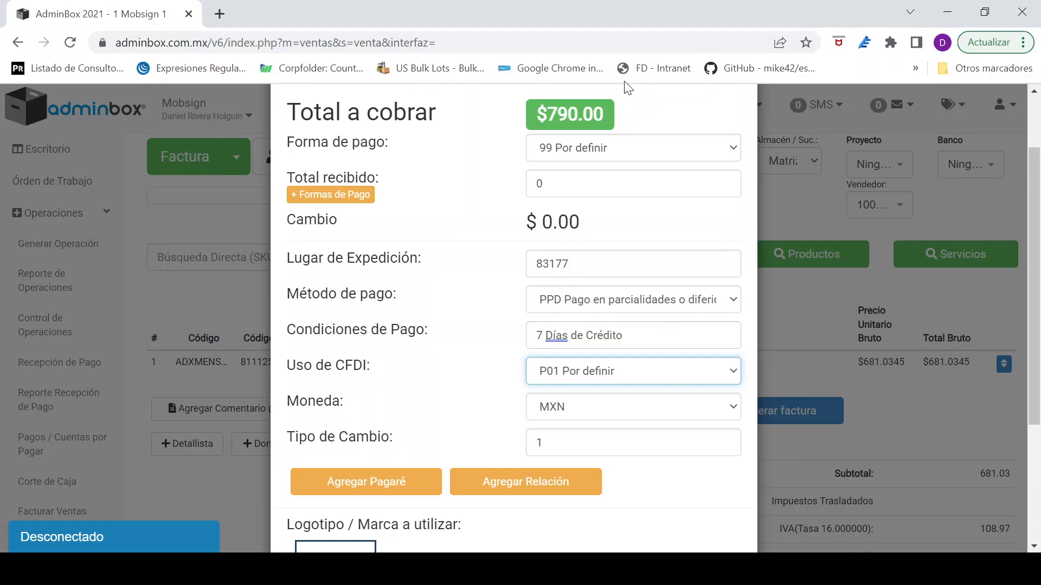
pyautogui.click(588, 111)
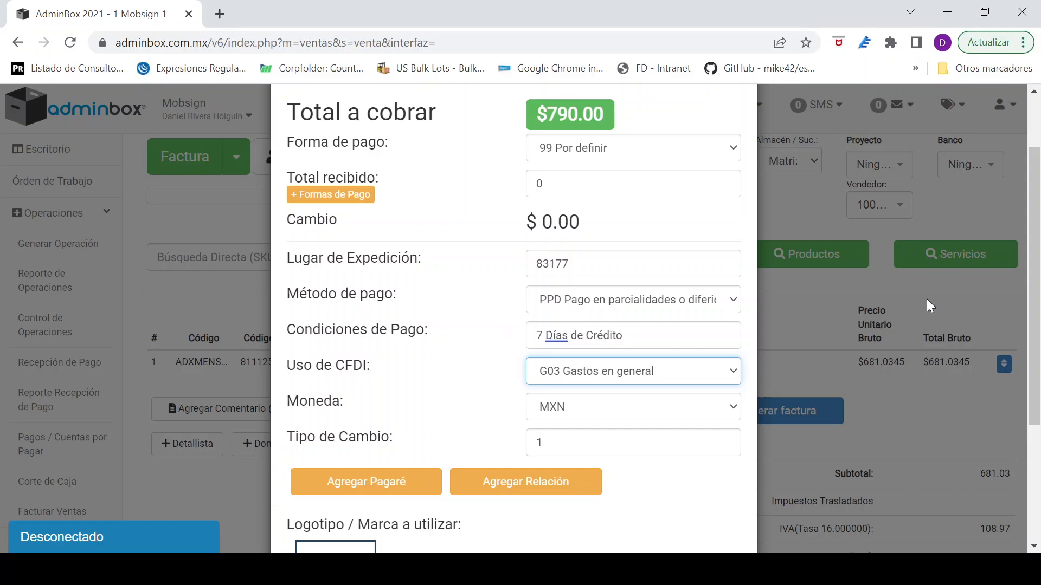
# Step: Change the Uso de CFDI to I05 Dados, troqueles, moldes and close the payment information dialog without generating the invoice
pyautogui.moveTo(1037, 249); pyautogui.dragTo(1035, 187)
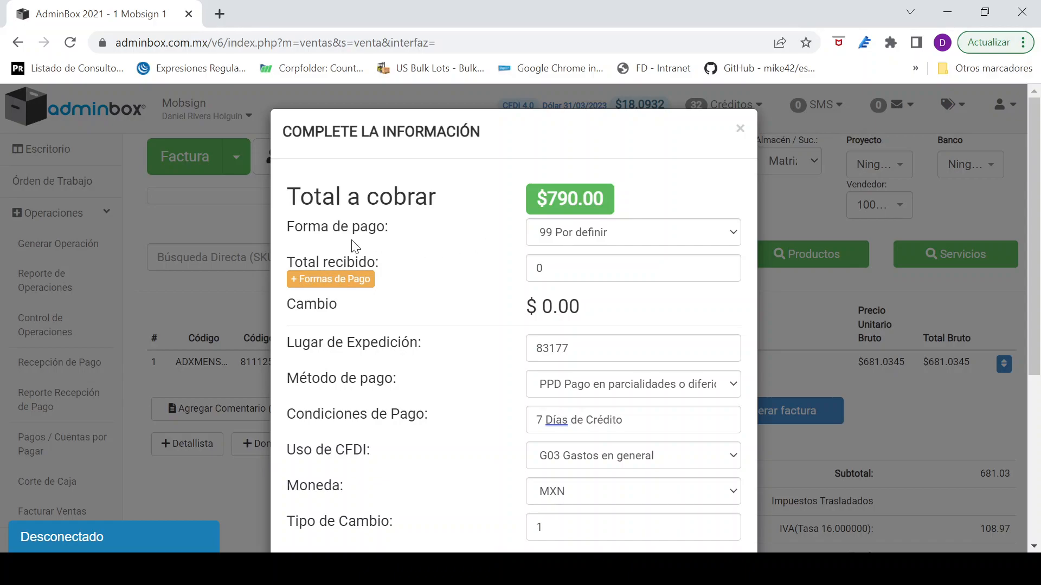
pyautogui.moveTo(290, 222); pyautogui.dragTo(389, 228)
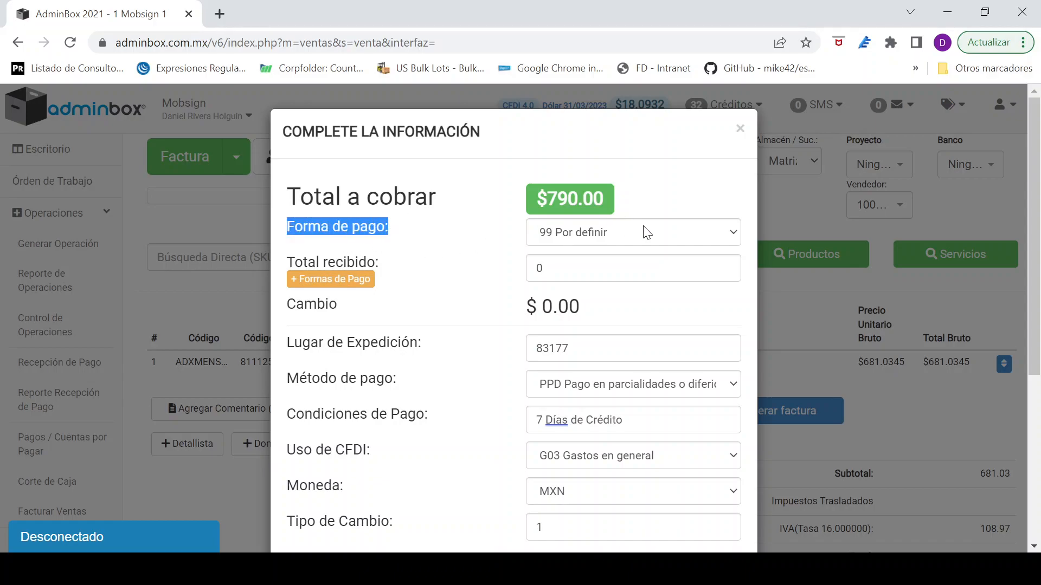
pyautogui.moveTo(1040, 174)
pyautogui.mouseDown()
pyautogui.moveTo(1039, 201)
pyautogui.moveTo(1040, 181)
pyautogui.mouseUp()
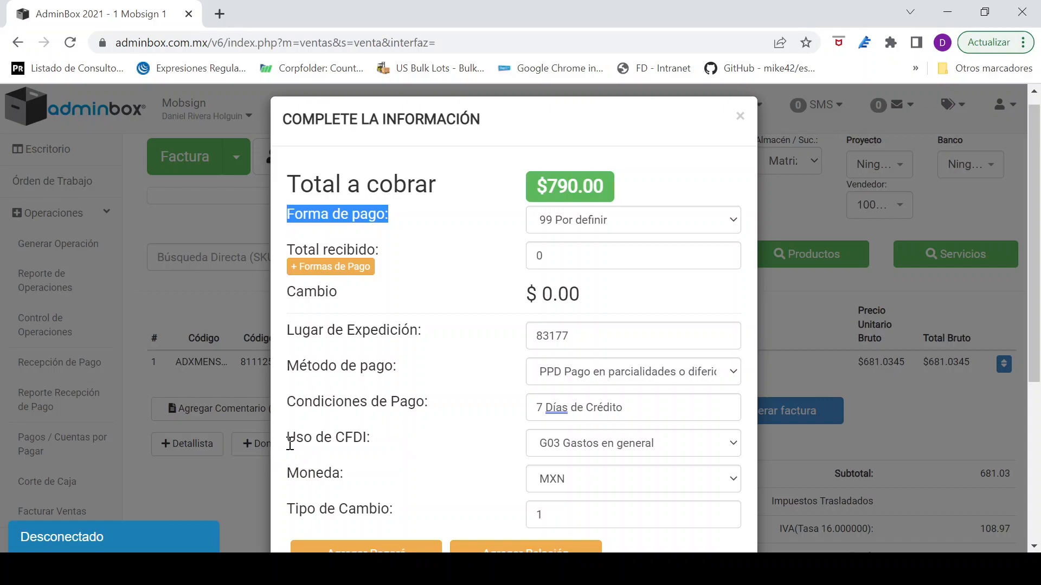
pyautogui.moveTo(288, 438); pyautogui.dragTo(370, 439)
pyautogui.click(616, 442)
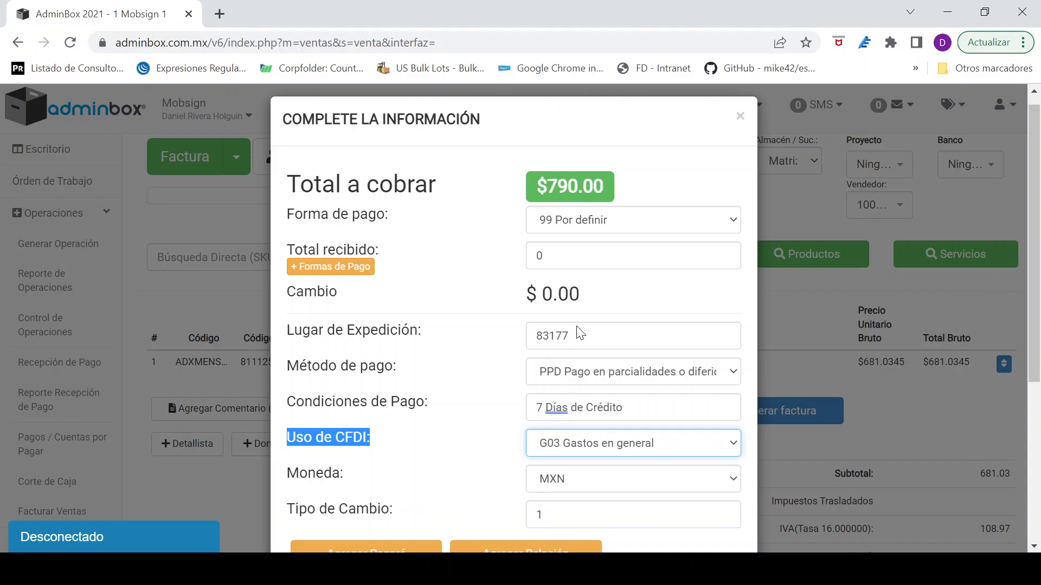
pyautogui.click(596, 210)
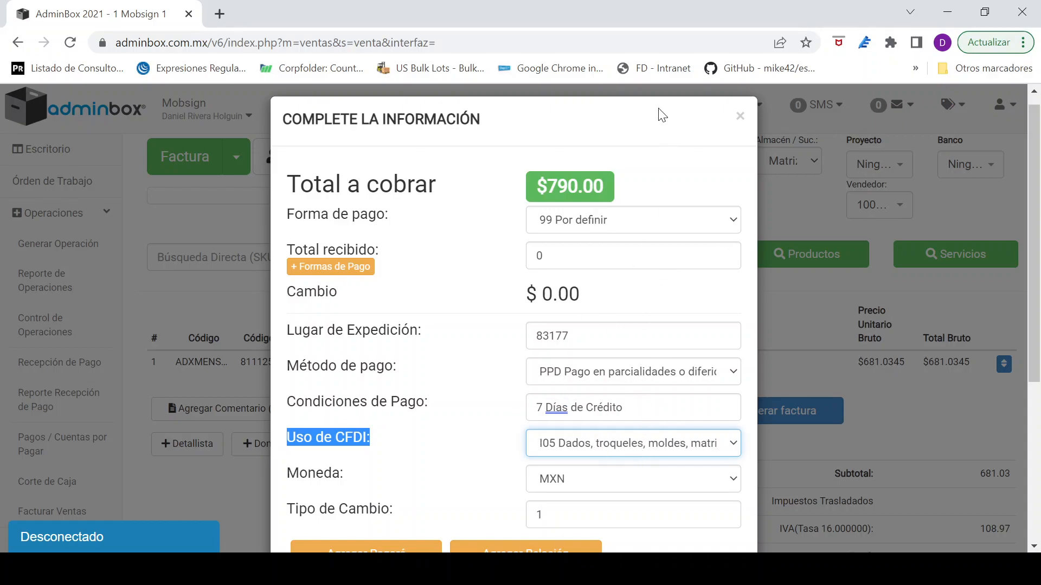
pyautogui.click(740, 116)
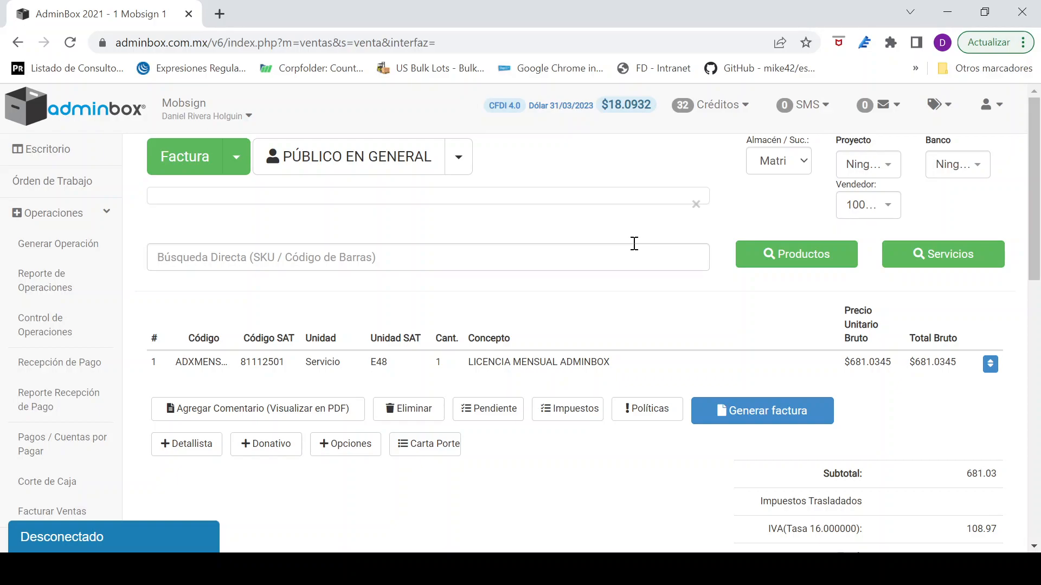
# Step: Search the client list for "colegio m" and assign COLEGIO MUÑOZ as the invoice's client
pyautogui.click(460, 157)
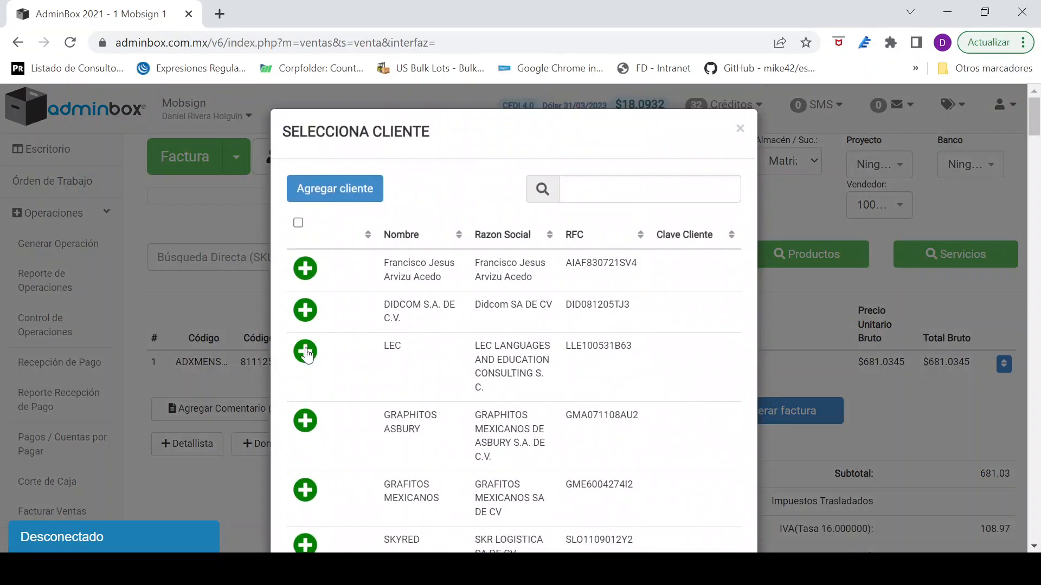
pyautogui.click(650, 189)
pyautogui.write('colegio m')
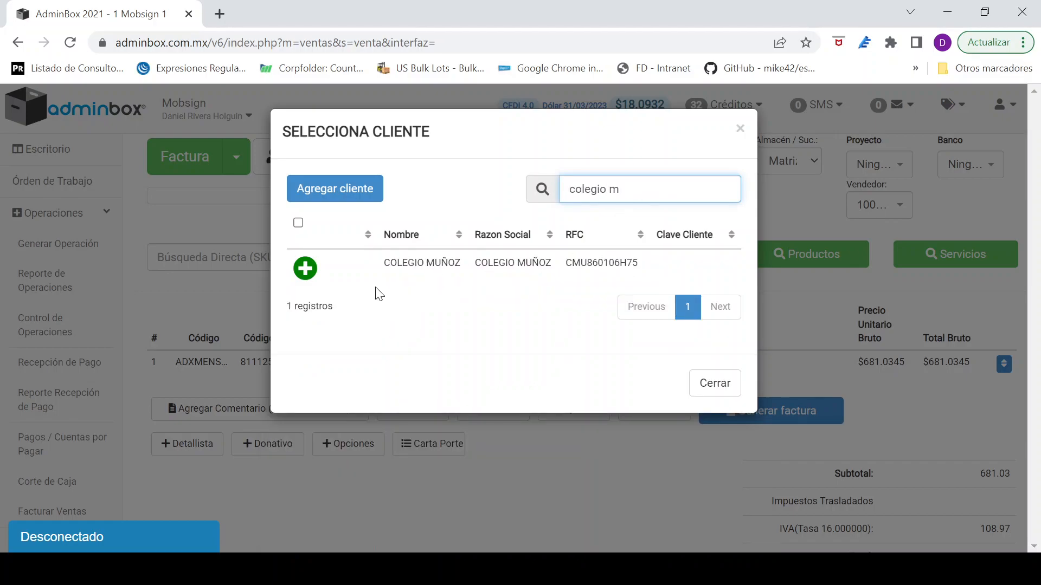
pyautogui.click(304, 268)
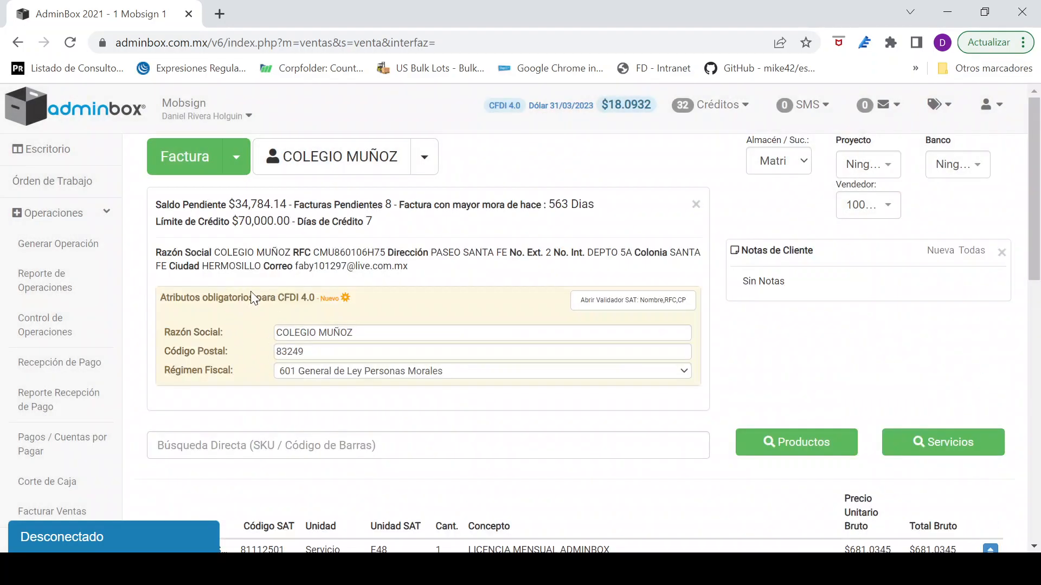